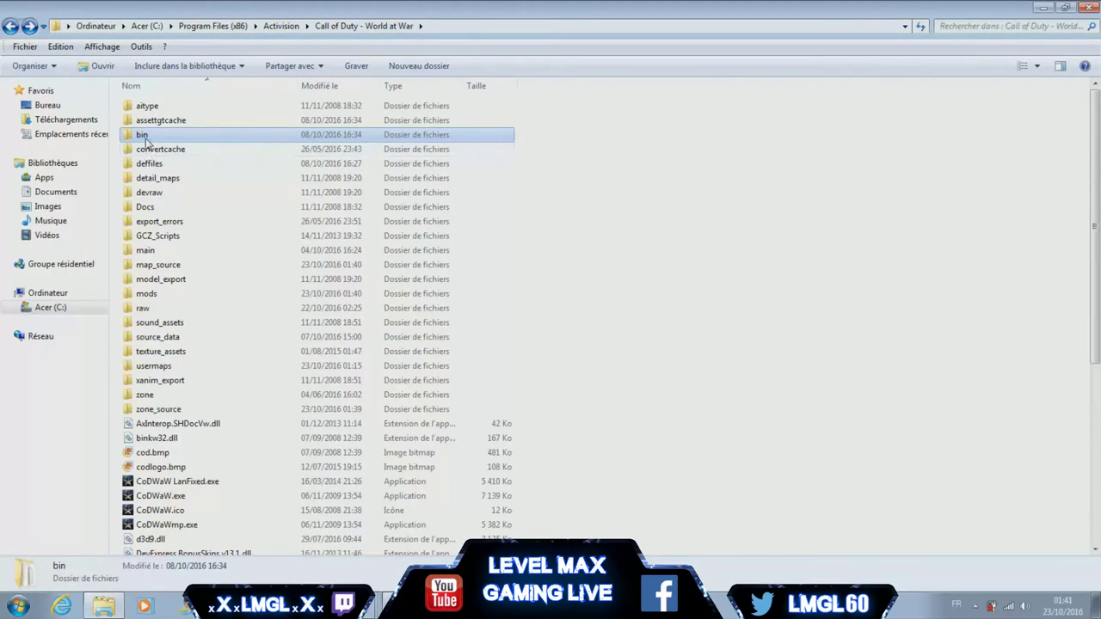
Run Launcher.exe from the bin folder as administrator to view the Compile Level options, and close it.
double_click(142, 136)
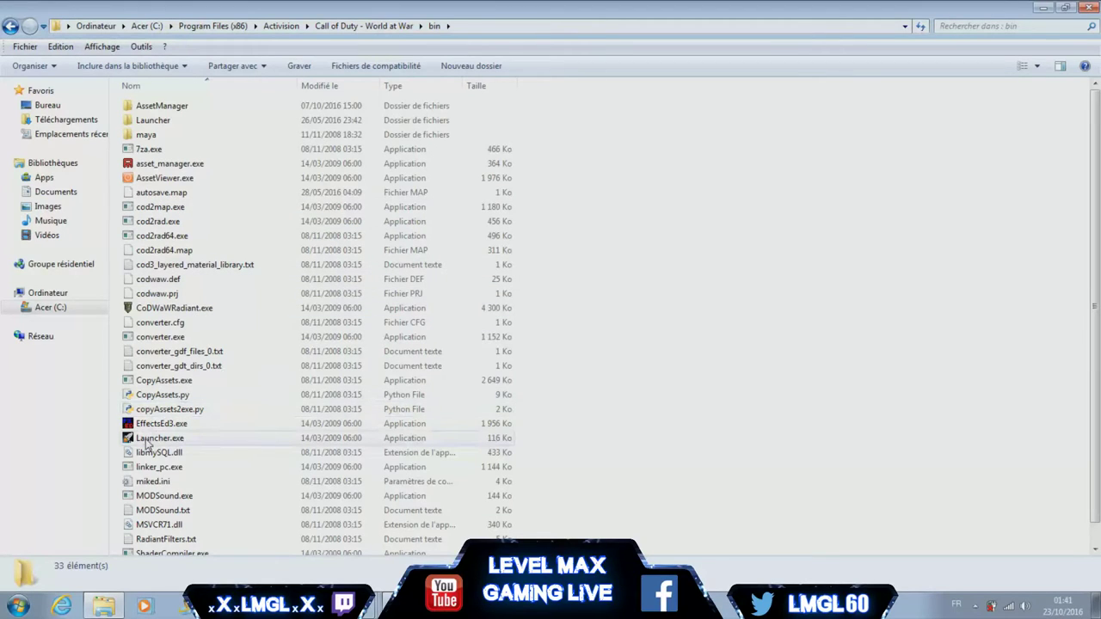
double_click(146, 442)
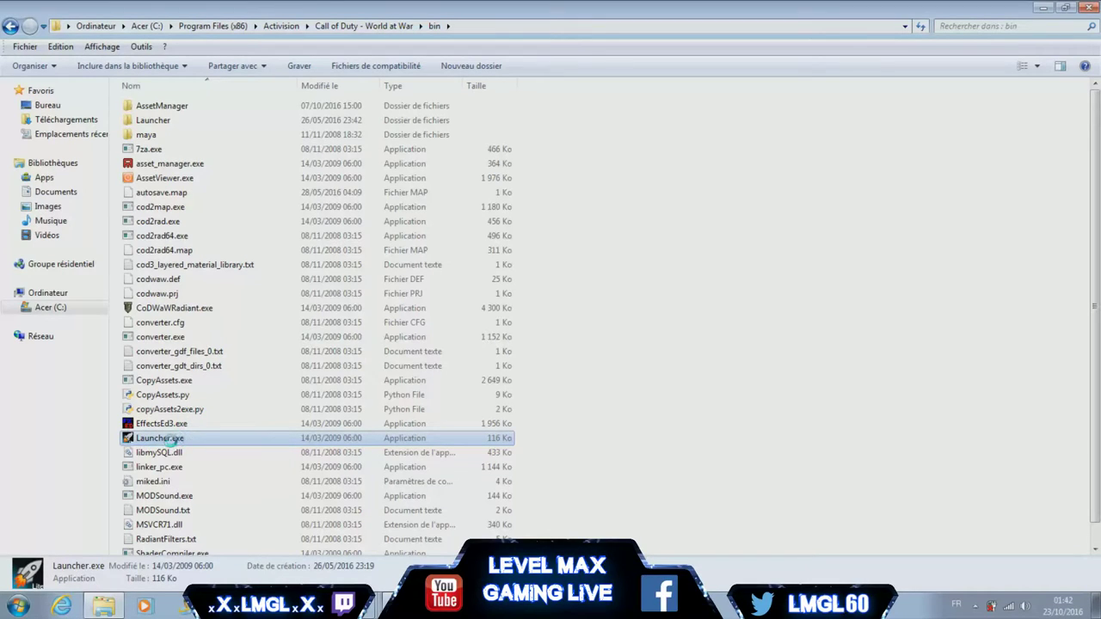
right_click(172, 437)
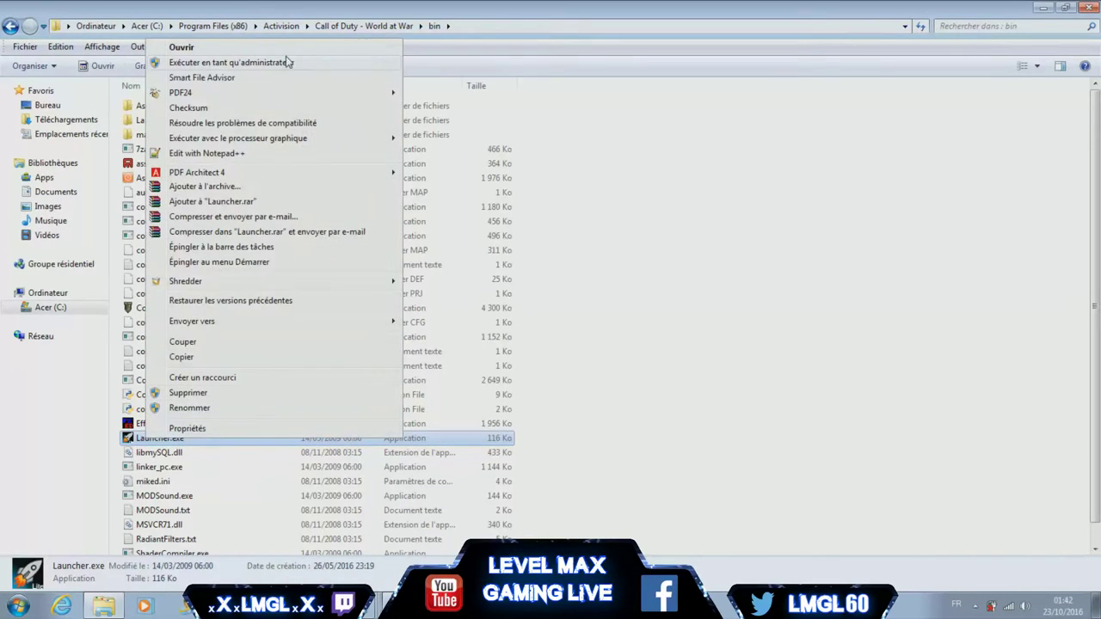
click(230, 62)
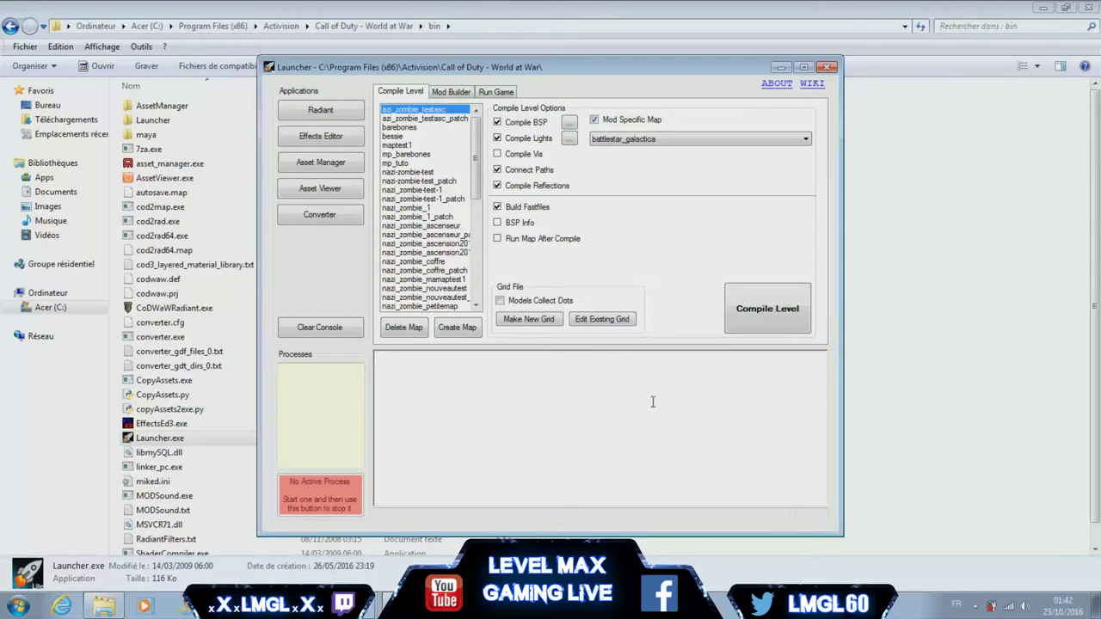
click(829, 69)
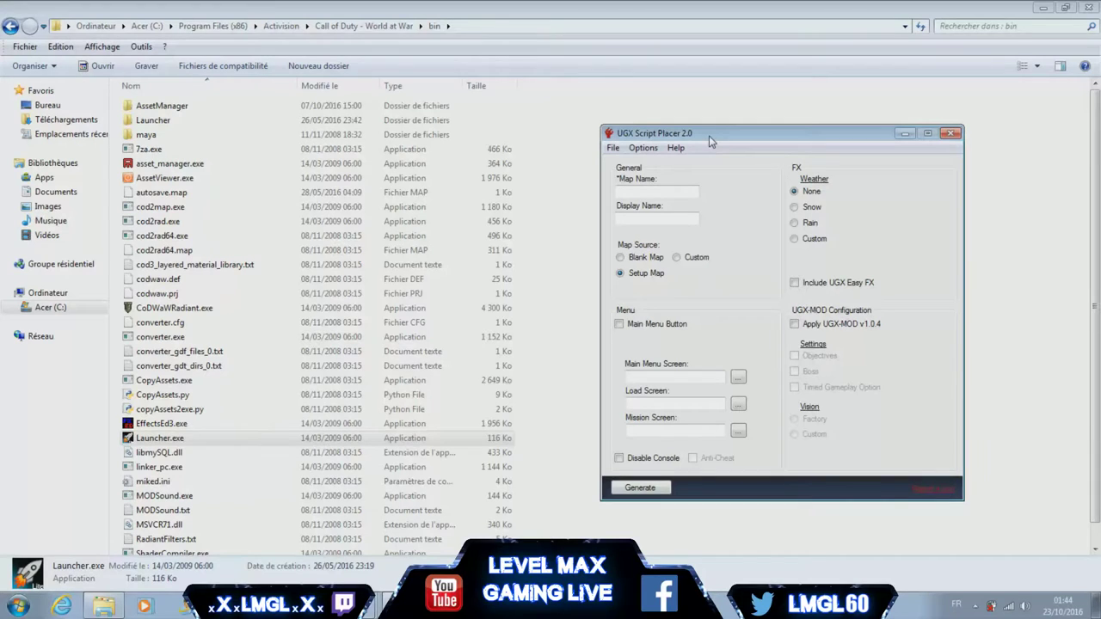
In UGX Script Placer, enter the map name nazi_zombie_youtube and display name Youtube, with Setup Map as the map source.
drag(708, 136, 689, 116)
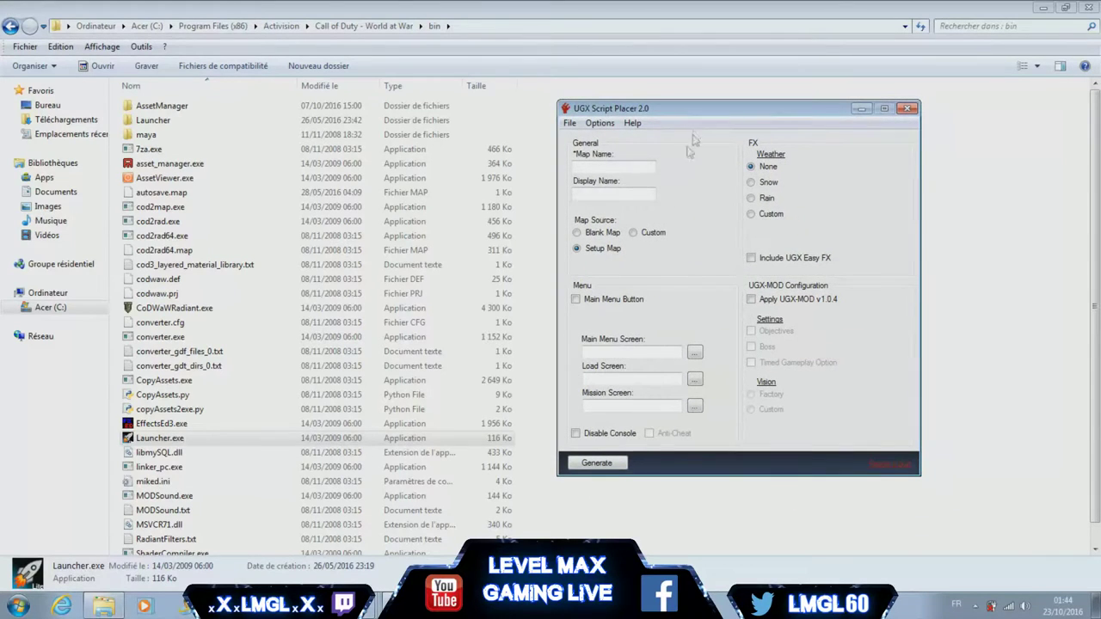
click(617, 166)
text(nazi_zombie_)
text(yout)
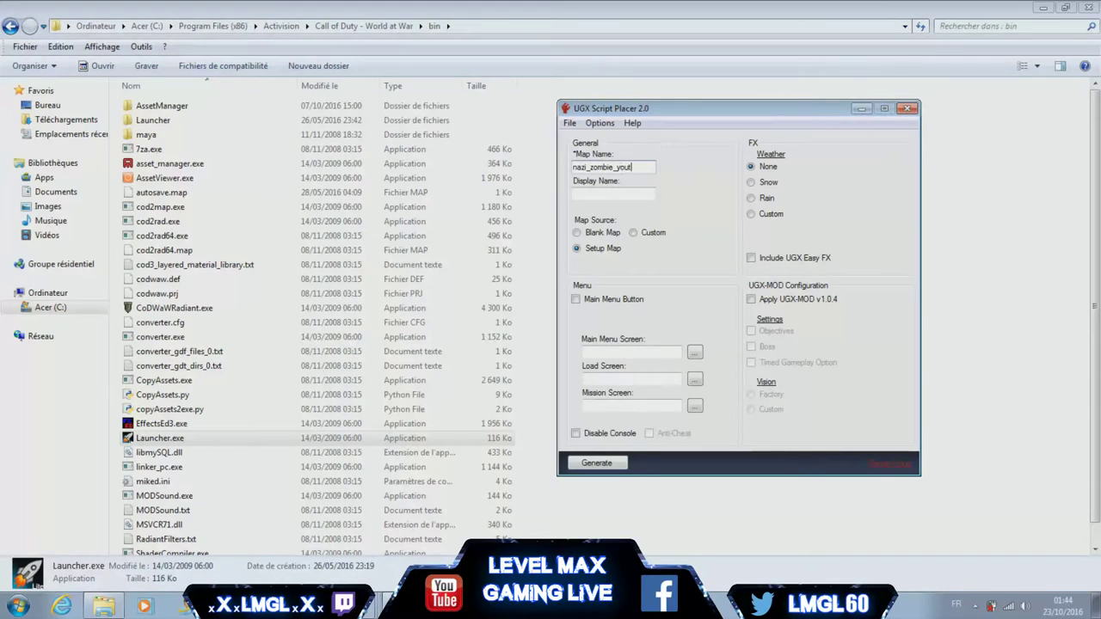
text(ube)
double_click(579, 167)
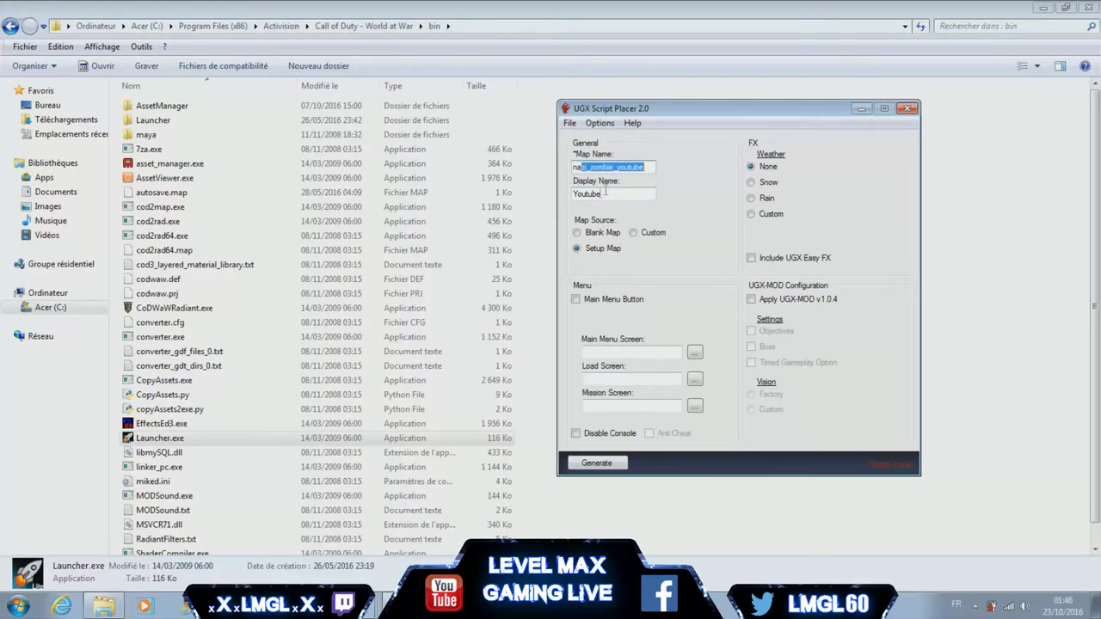
key(Tab)
click(592, 251)
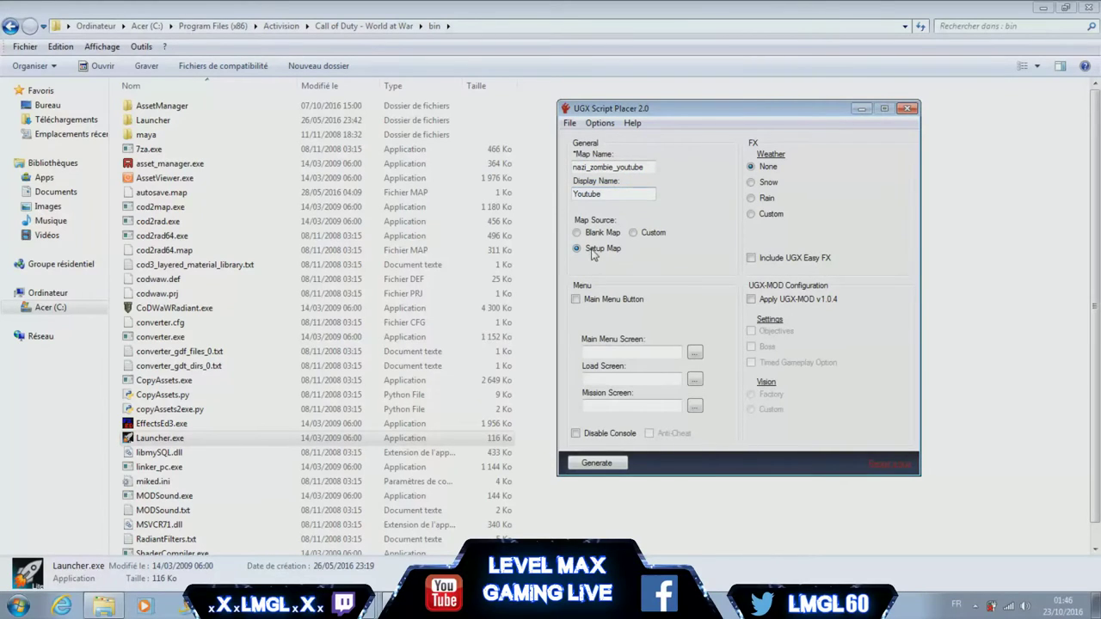
Generate the map files, overwriting the existing nazi_zombie_youtube.cfg.
click(597, 463)
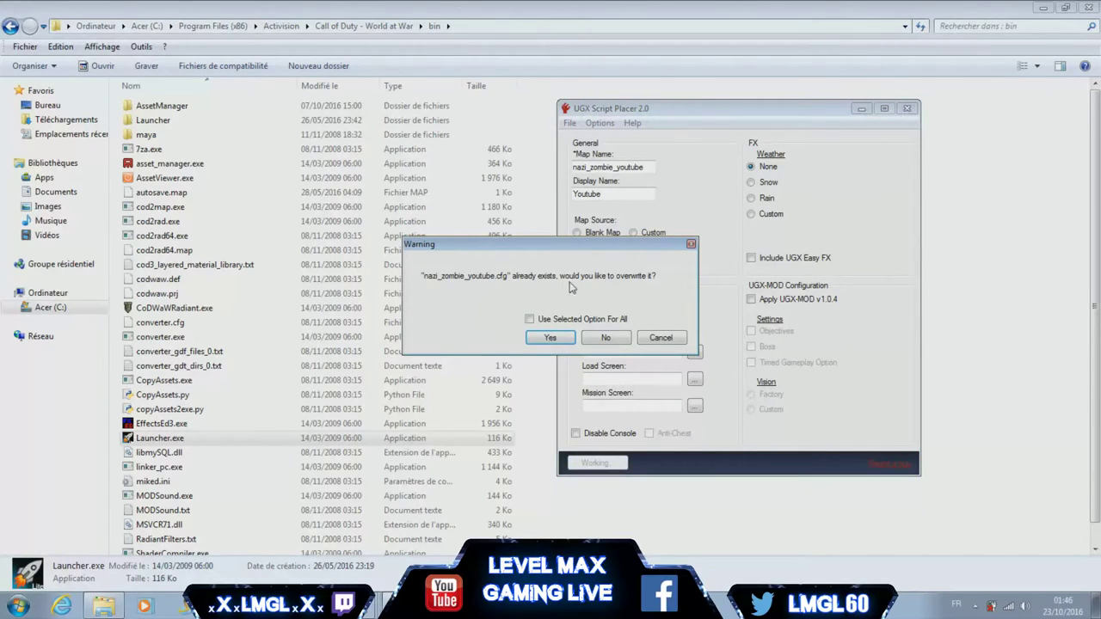
click(551, 337)
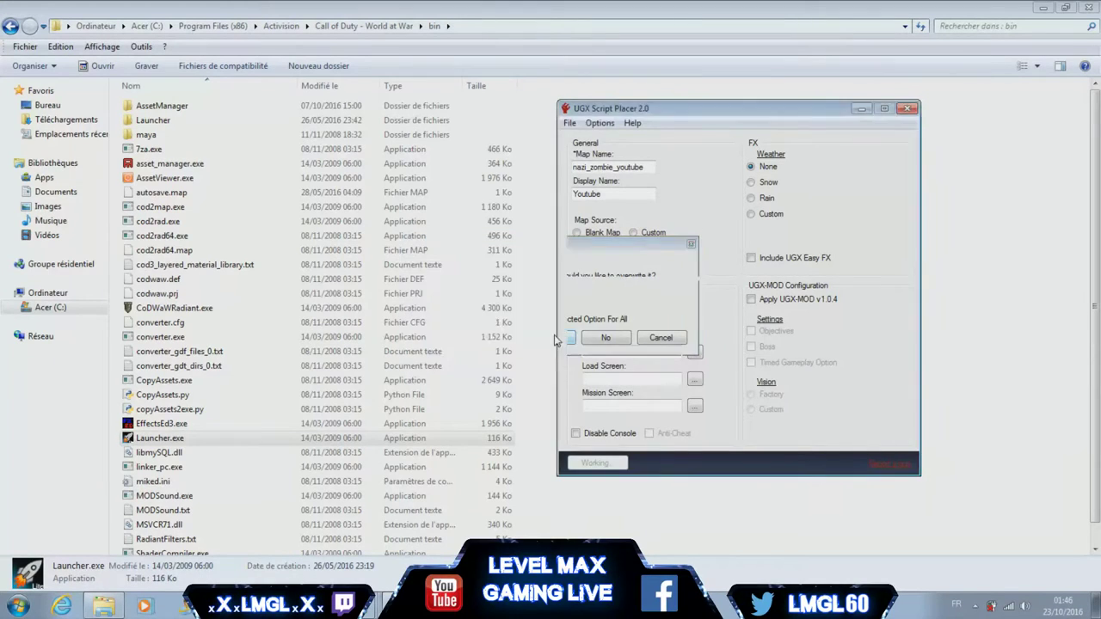
click(599, 350)
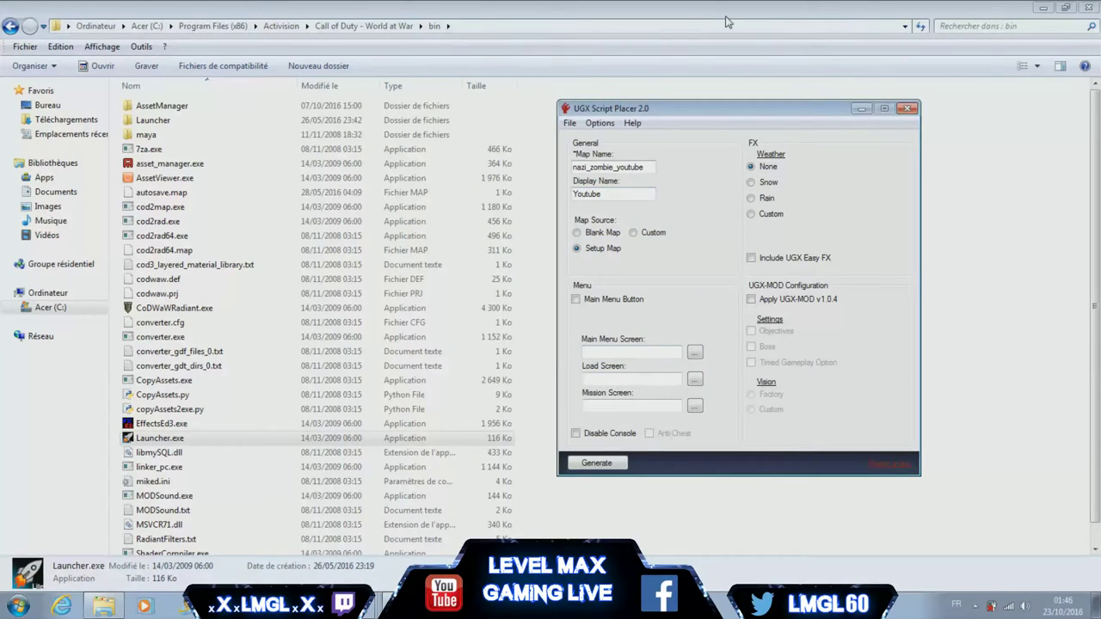
Inspect the generated nazi_zombie_youtube folder in mods, including its maps and clientscripts subfolders, and return to the game's root folder.
click(688, 9)
click(365, 25)
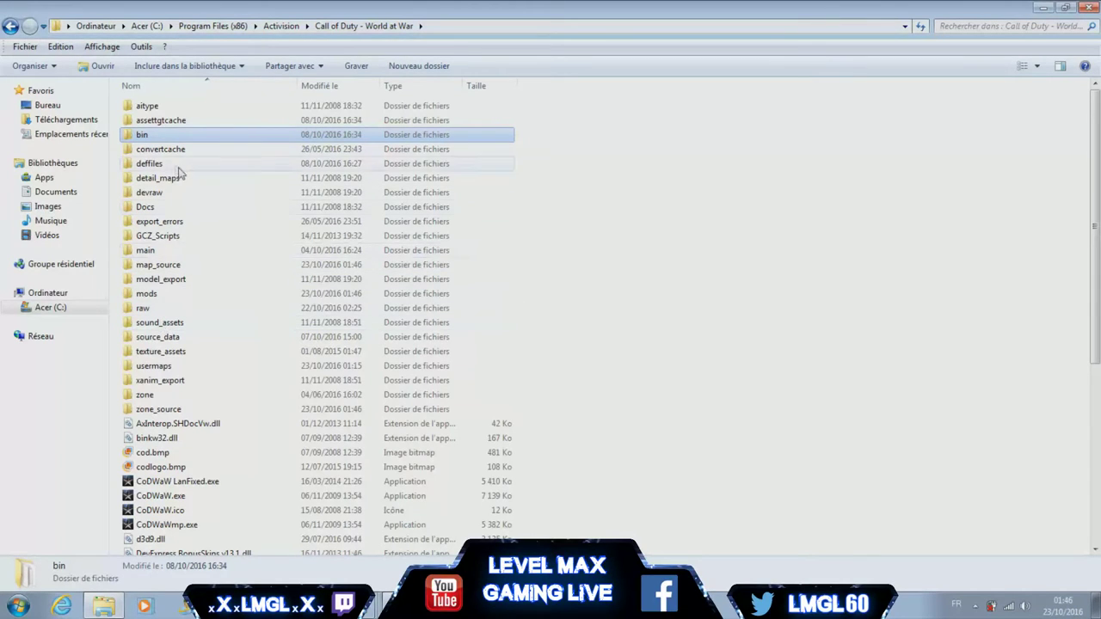
double_click(146, 297)
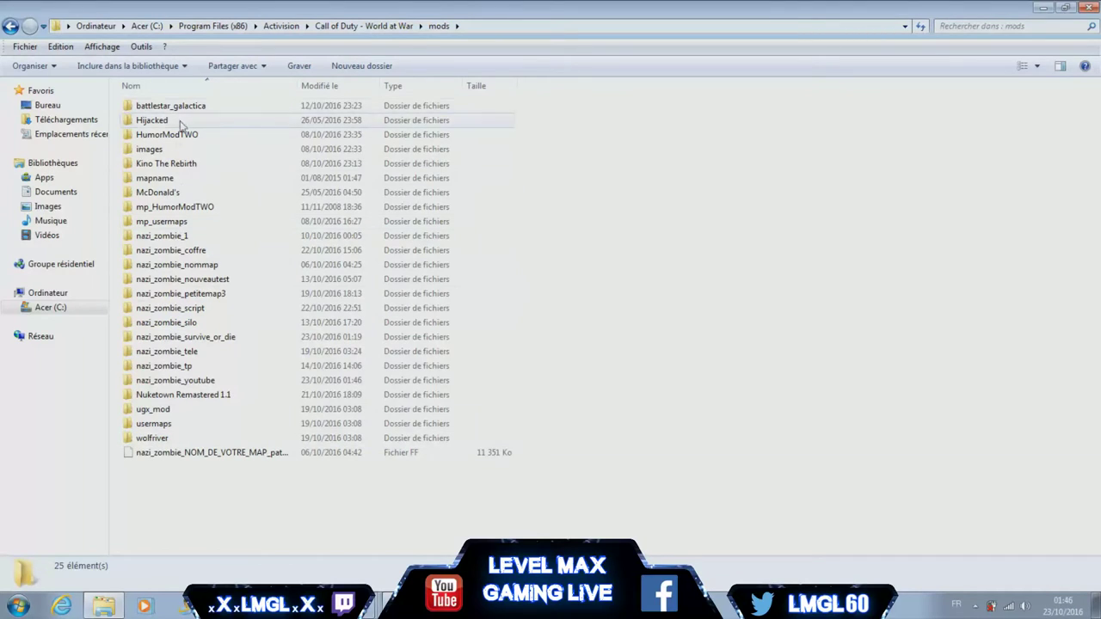
click(171, 386)
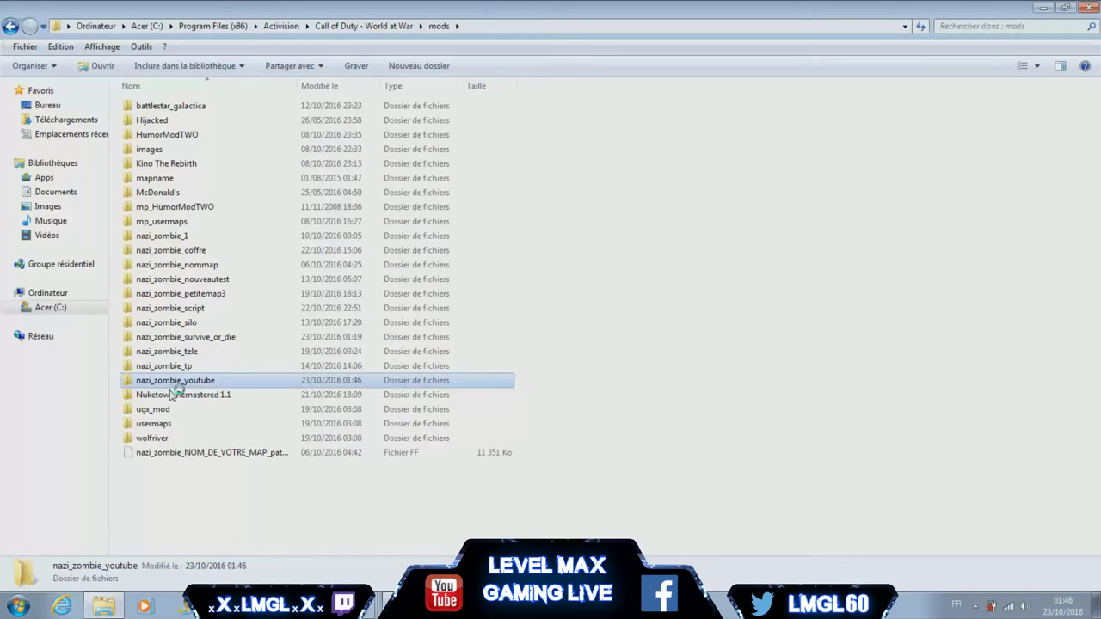
double_click(171, 384)
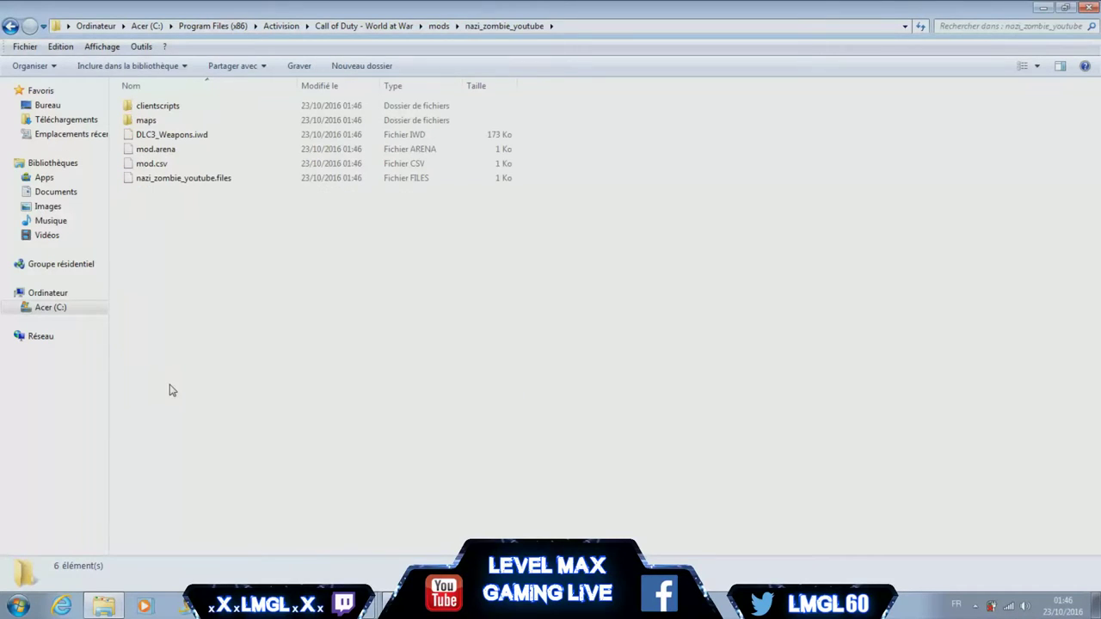
double_click(146, 122)
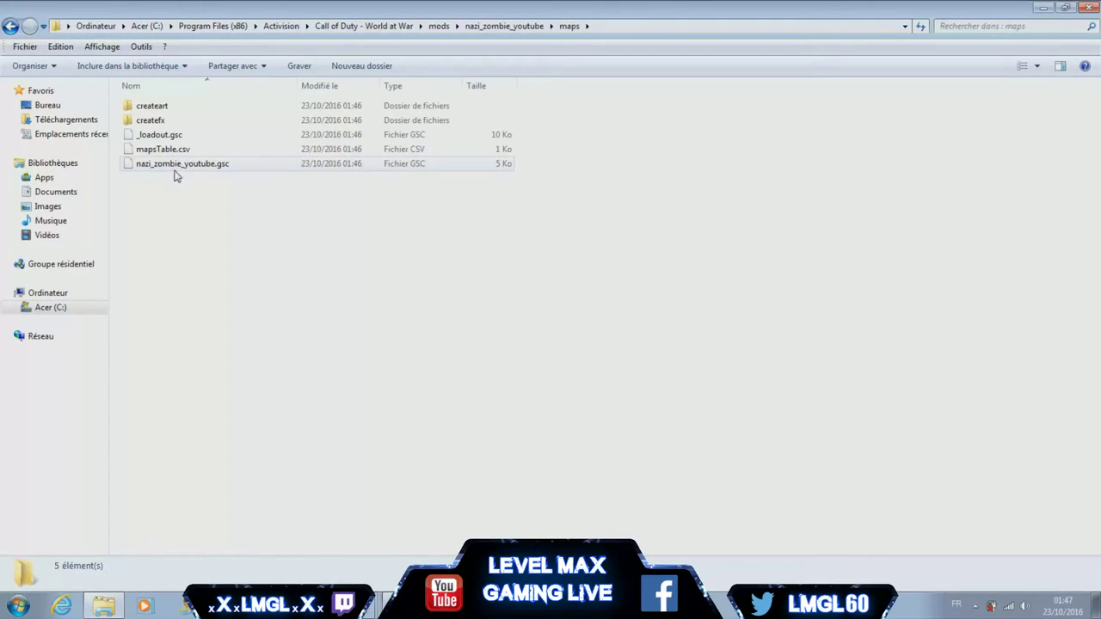
click(13, 28)
double_click(142, 106)
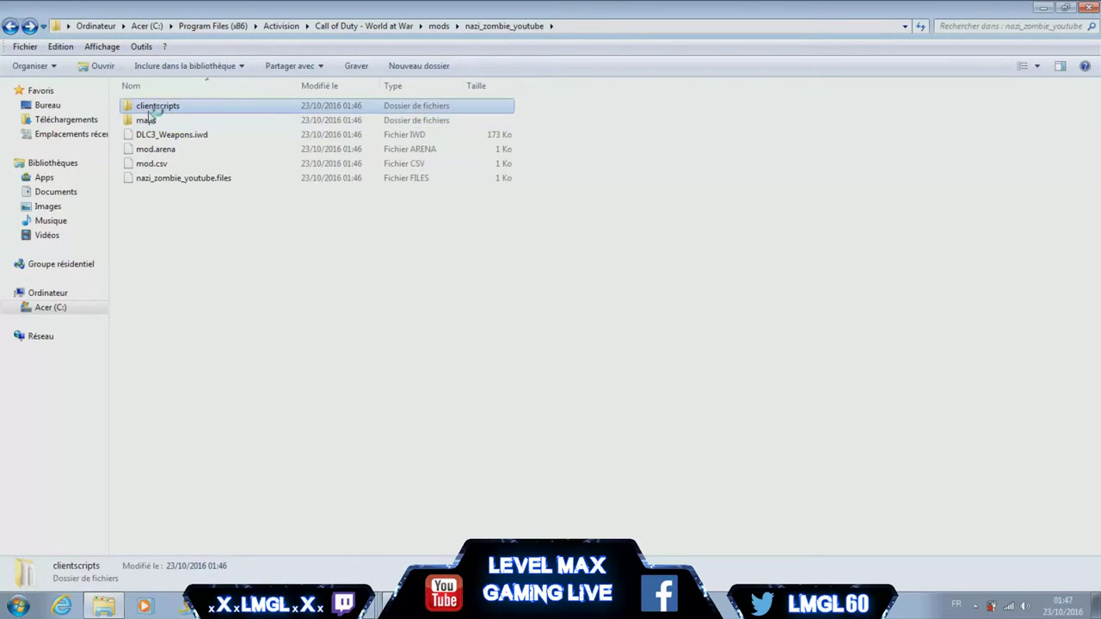
click(12, 28)
click(11, 27)
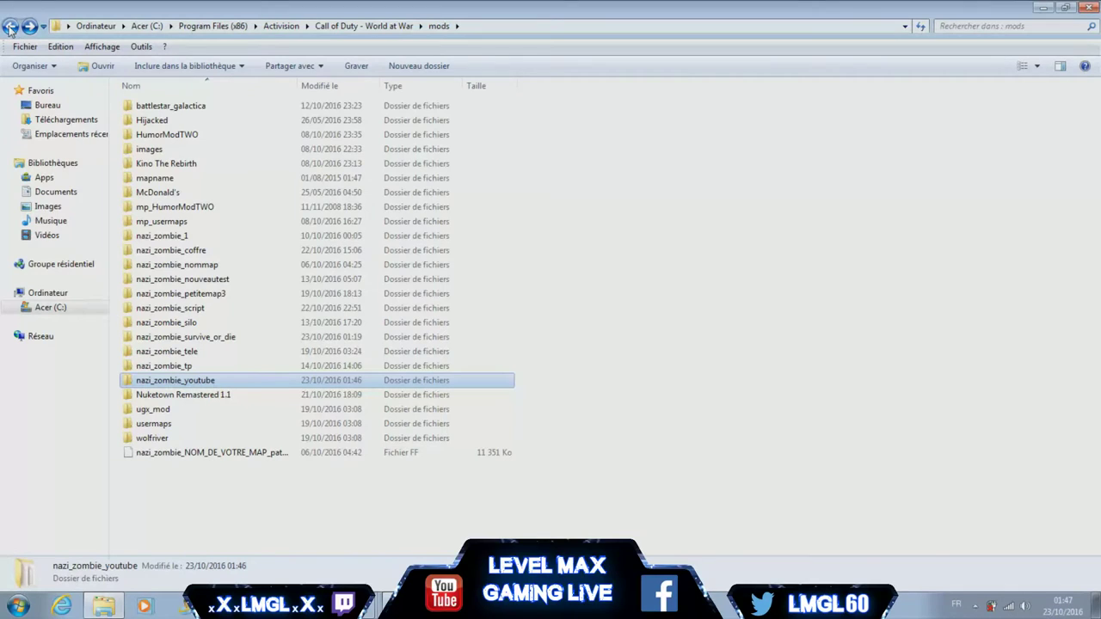
click(11, 28)
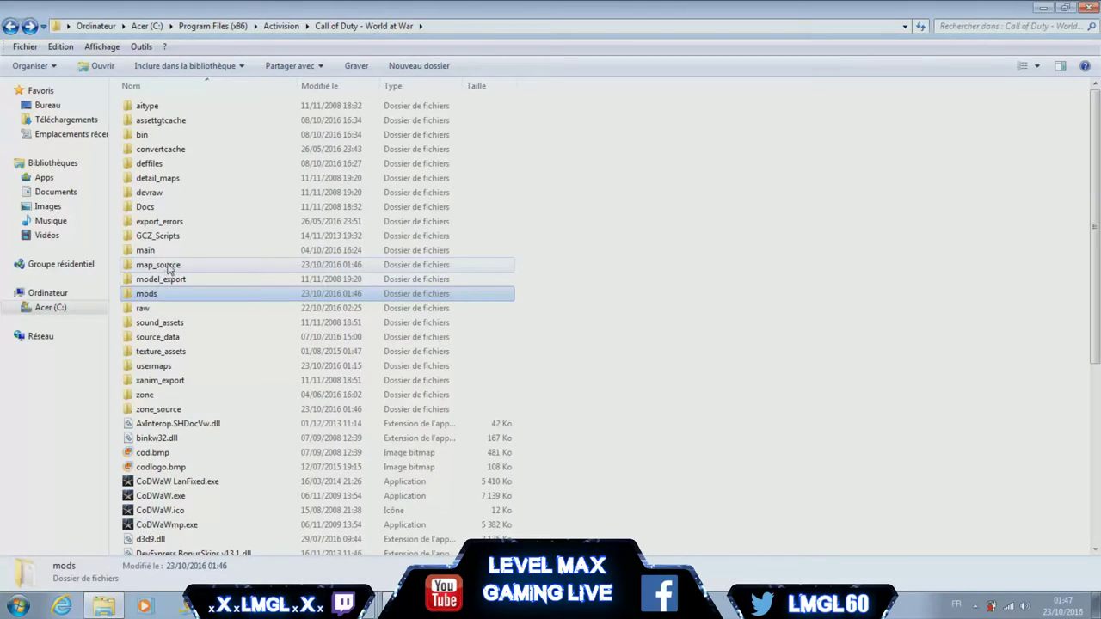
Locate nazi_zombie_youtube.map and nazi_zombie_youtube_patch.map in the map_source folder, and return to the game's root folder.
double_click(164, 270)
scroll(202, 282, down, 5)
scroll(200, 282, down, 11)
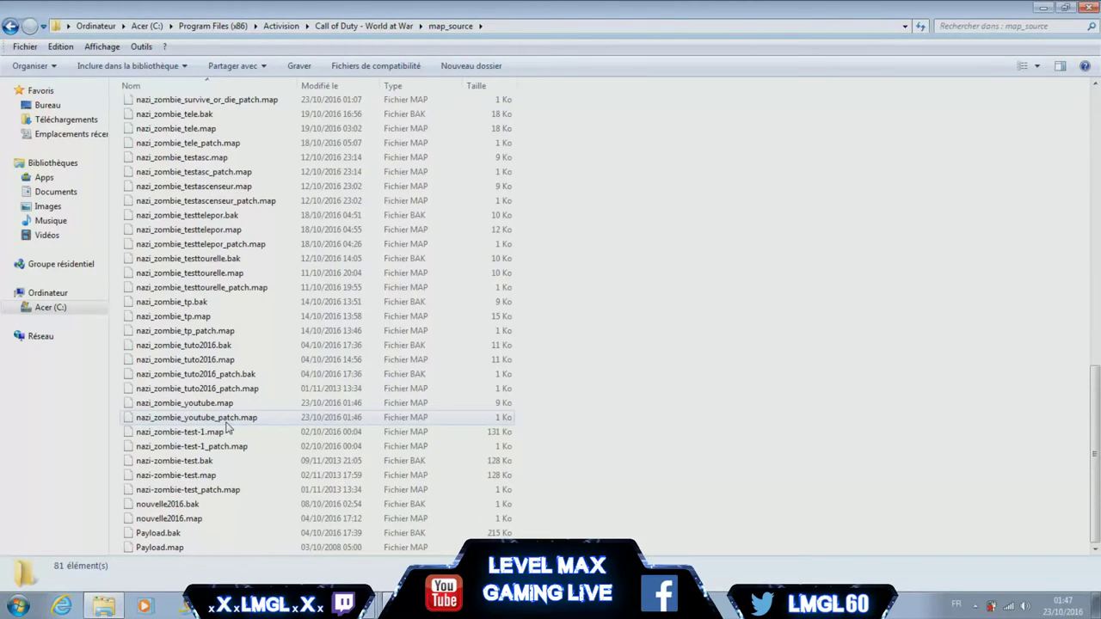
drag(533, 409, 185, 422)
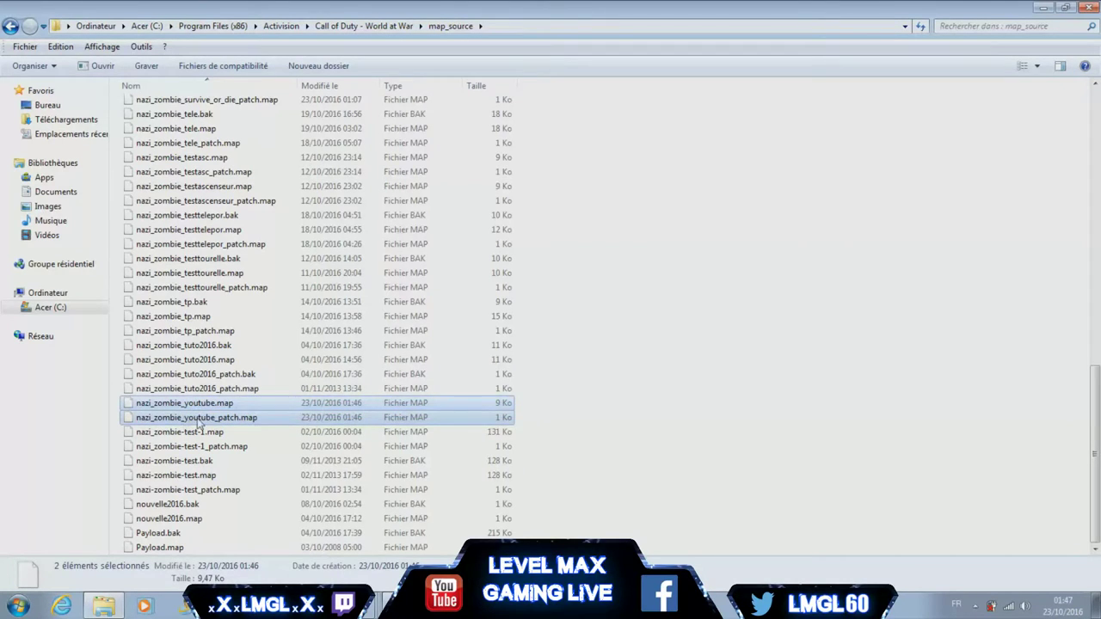
click(637, 379)
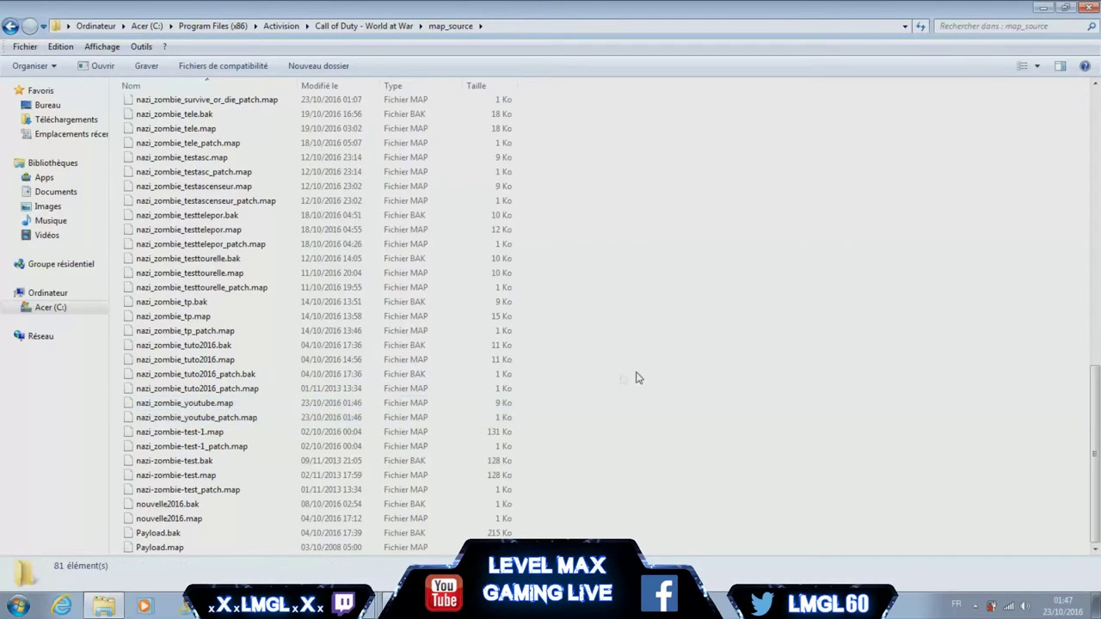
click(11, 26)
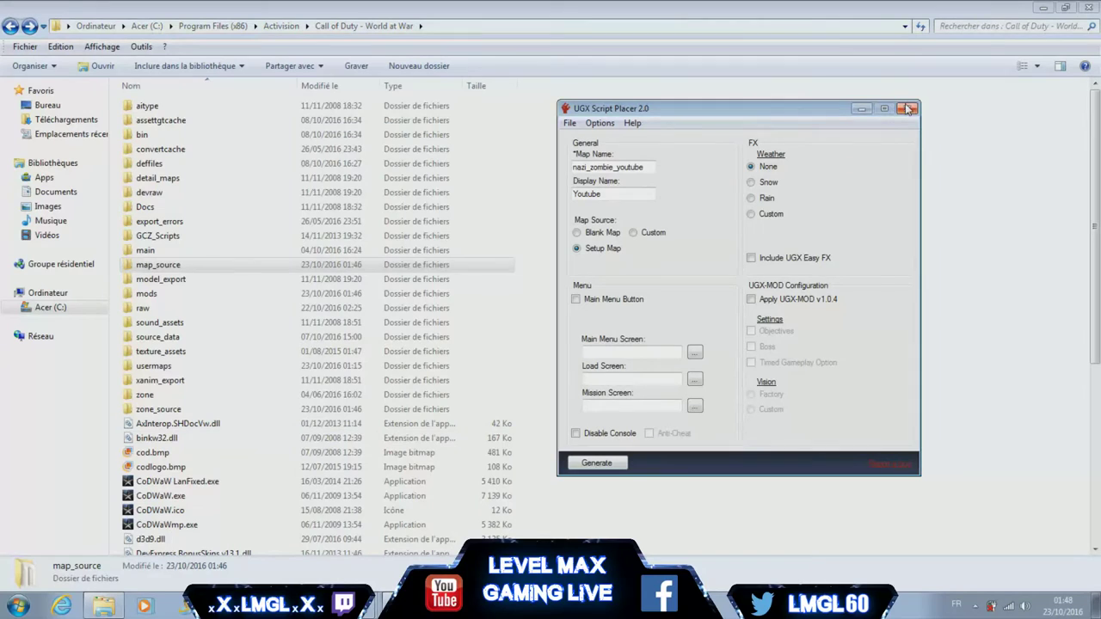
Close UGX Script Placer and launch CoDWaWRadiant.exe from the bin folder.
click(908, 108)
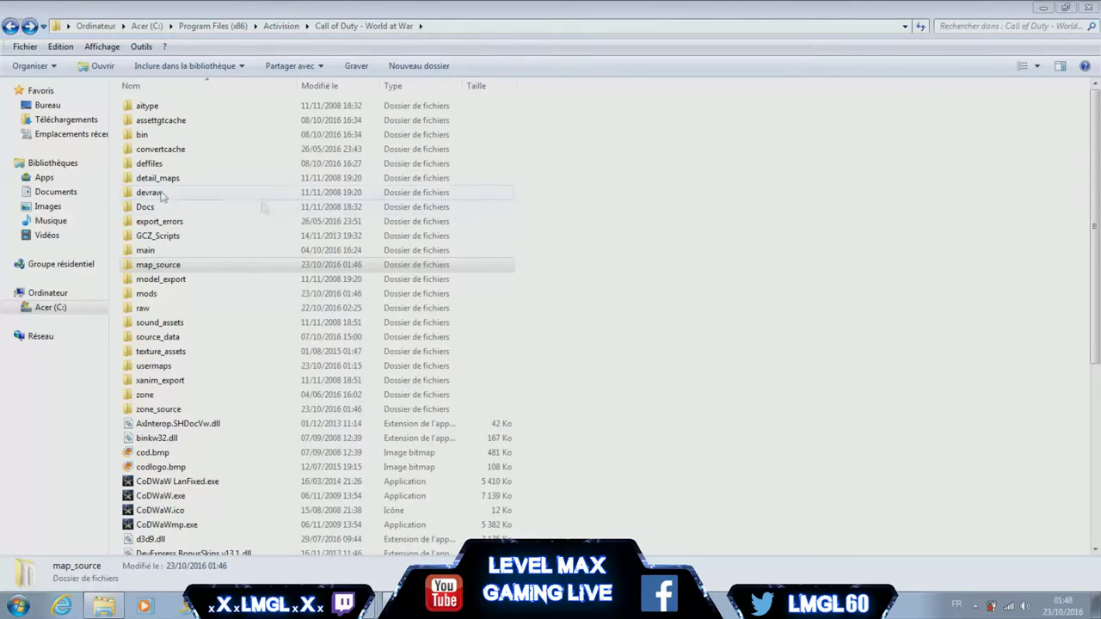
double_click(145, 135)
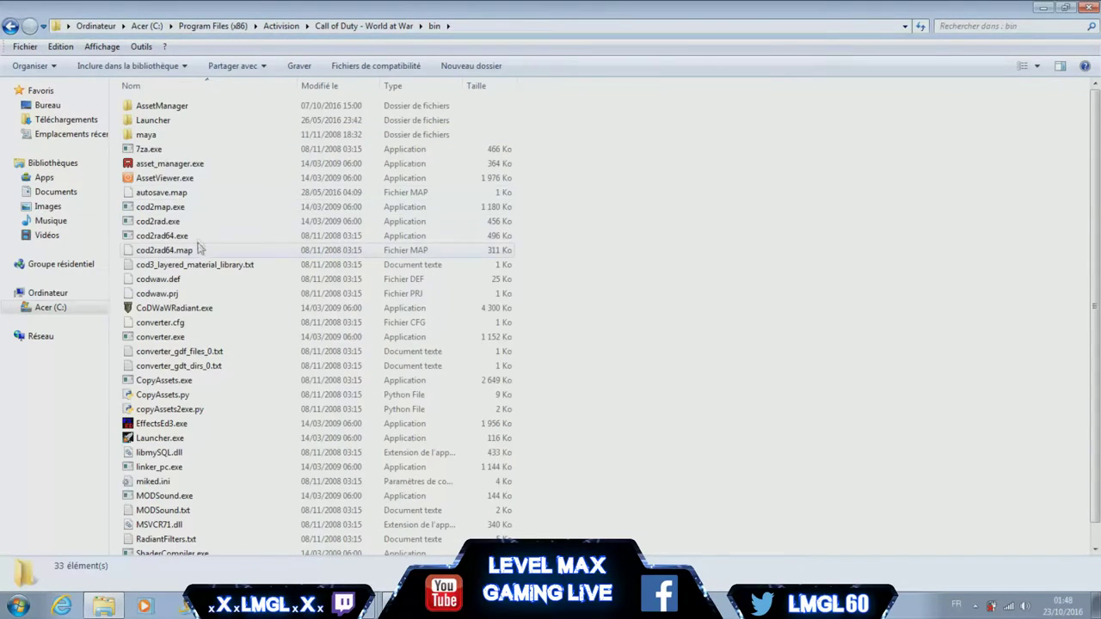
double_click(175, 310)
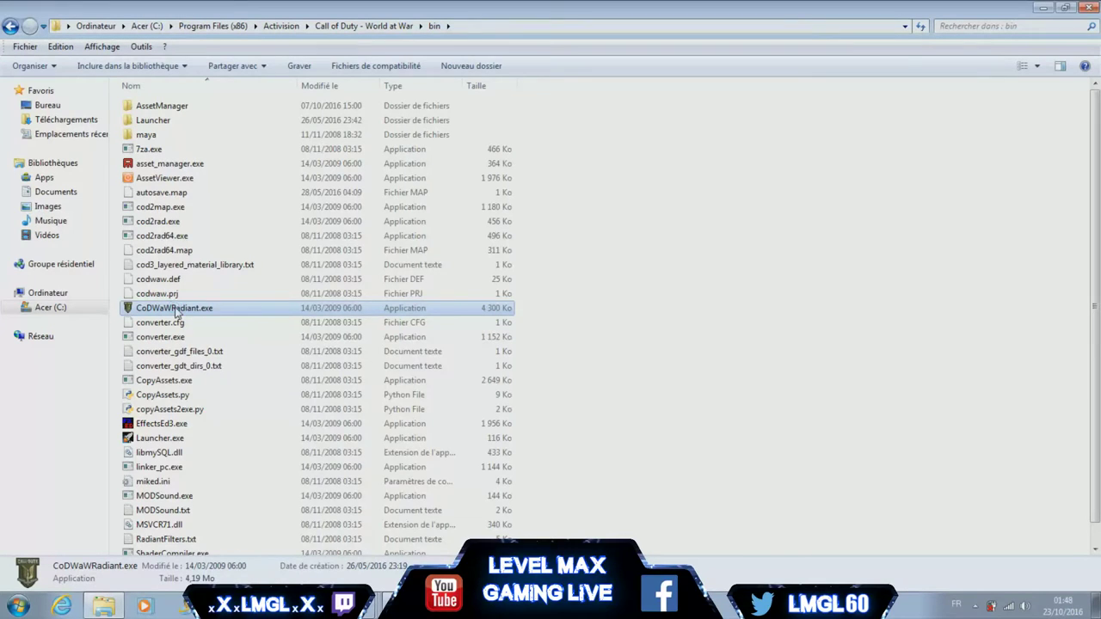
right_click(175, 312)
click(278, 225)
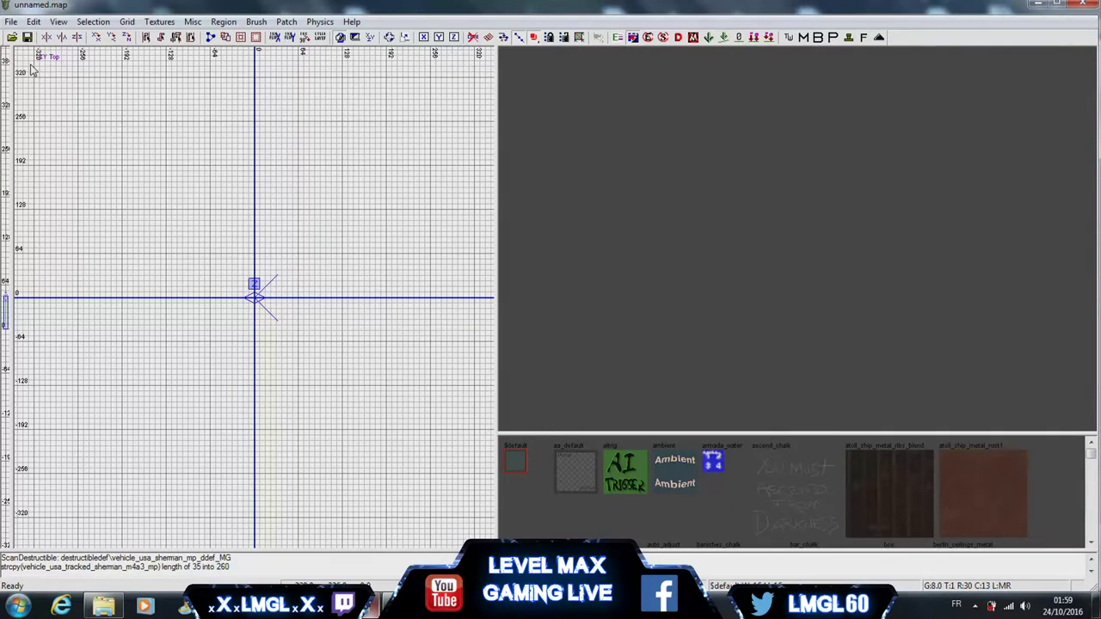
Open the map nazi_zombie_youtube.map from the map_source folder in Radiant.
click(11, 22)
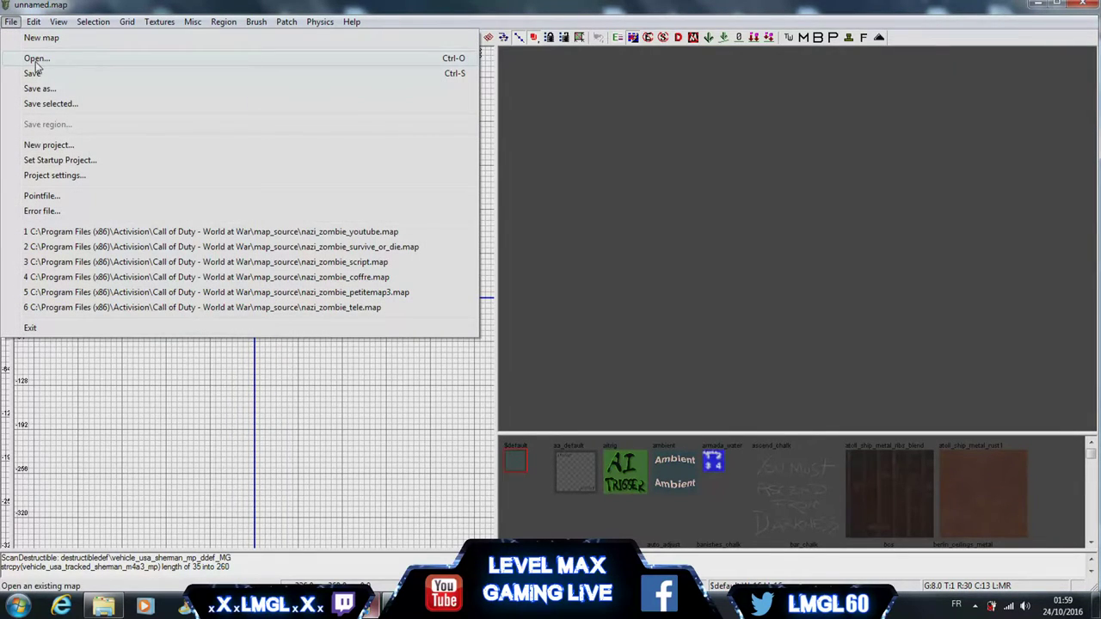
click(34, 59)
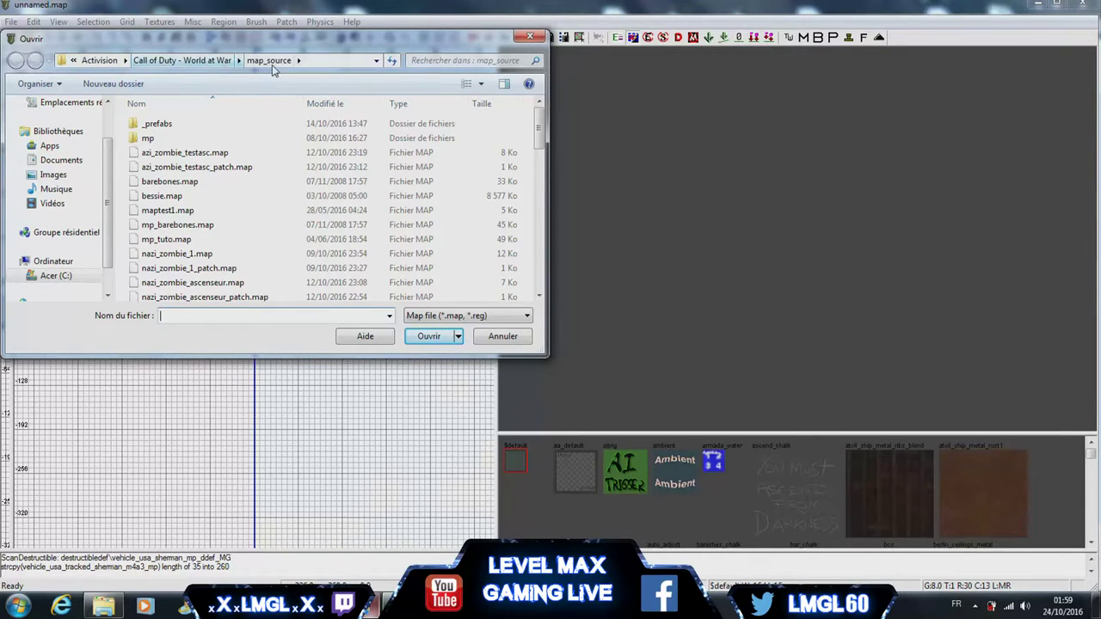
scroll(543, 159, down, 2)
drag(543, 159, 541, 264)
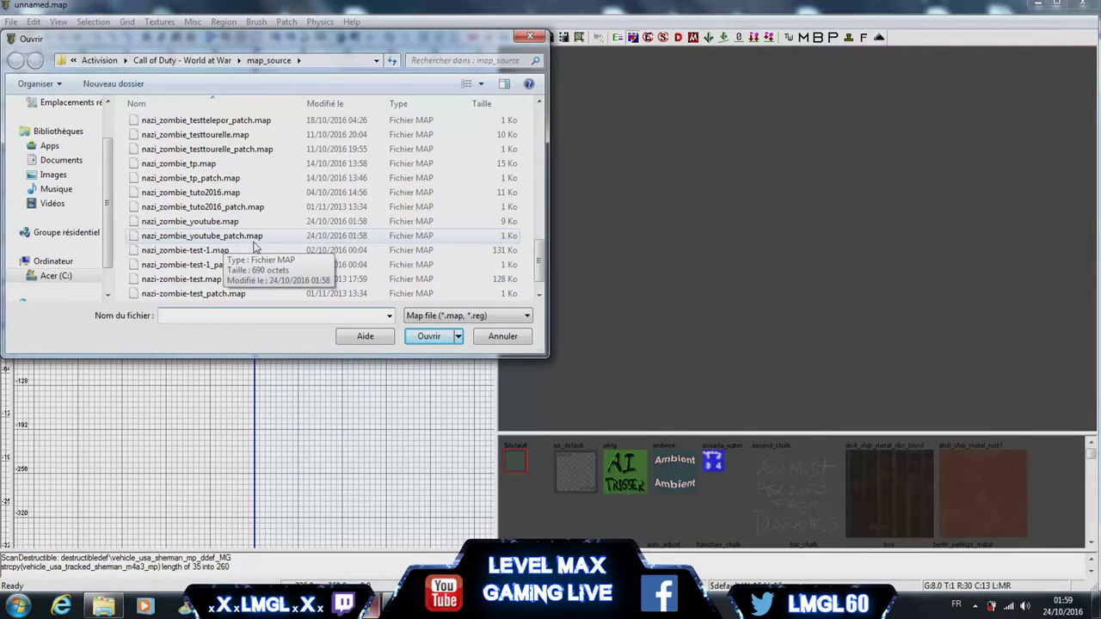
double_click(201, 223)
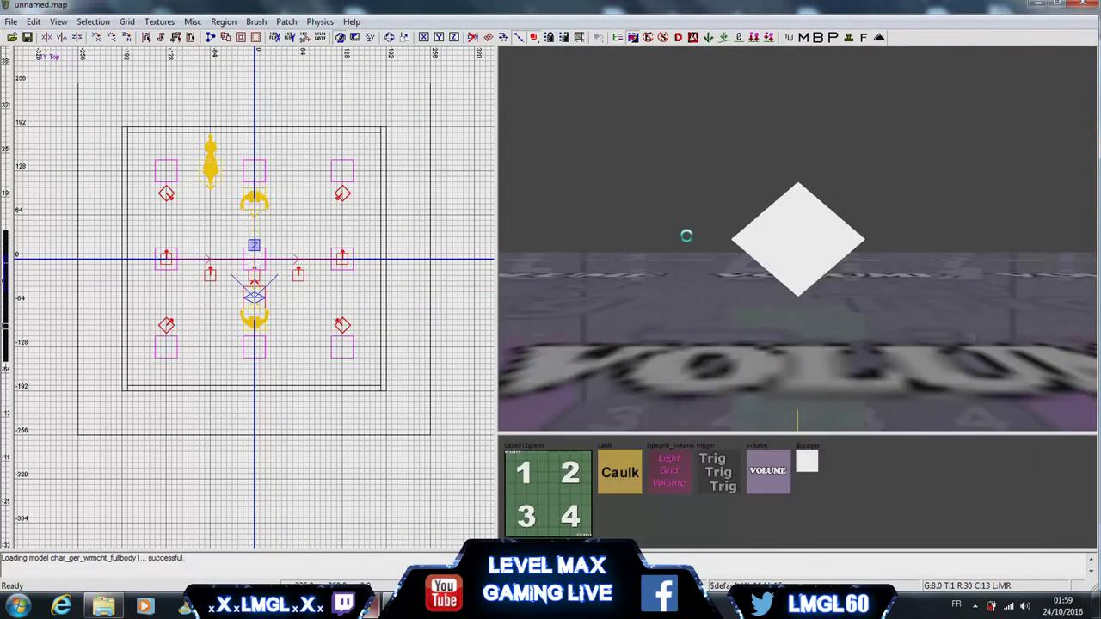
Examine the setup room and its surrounding light grid volume in the 3D view from farther away.
key(Down)
key(Down)
key(Down)
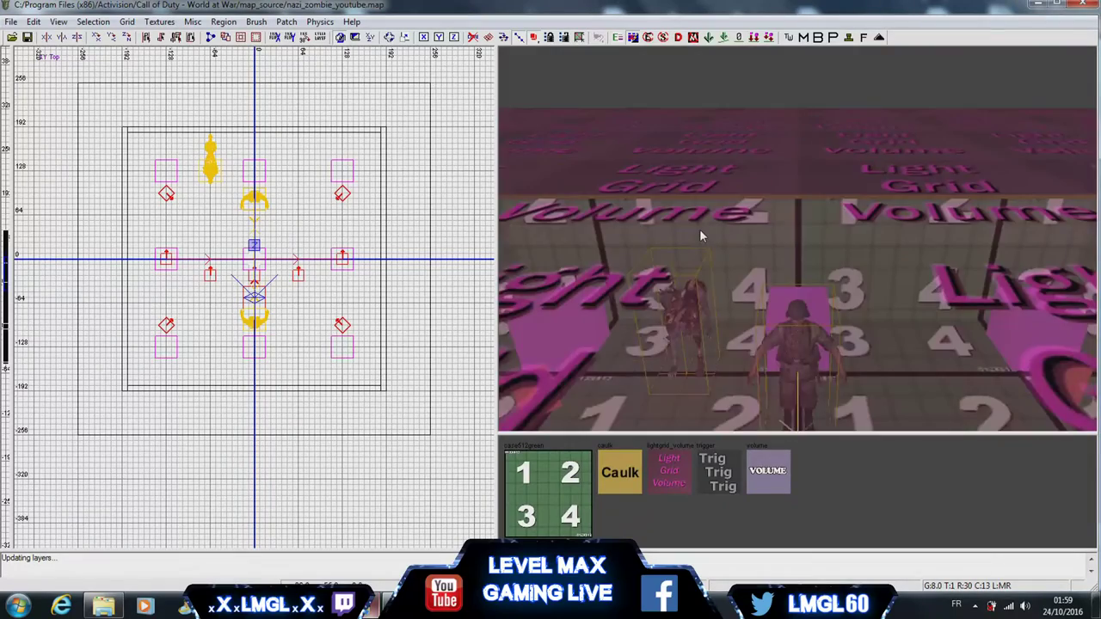
key(Down)
key(Down)
key(Down)
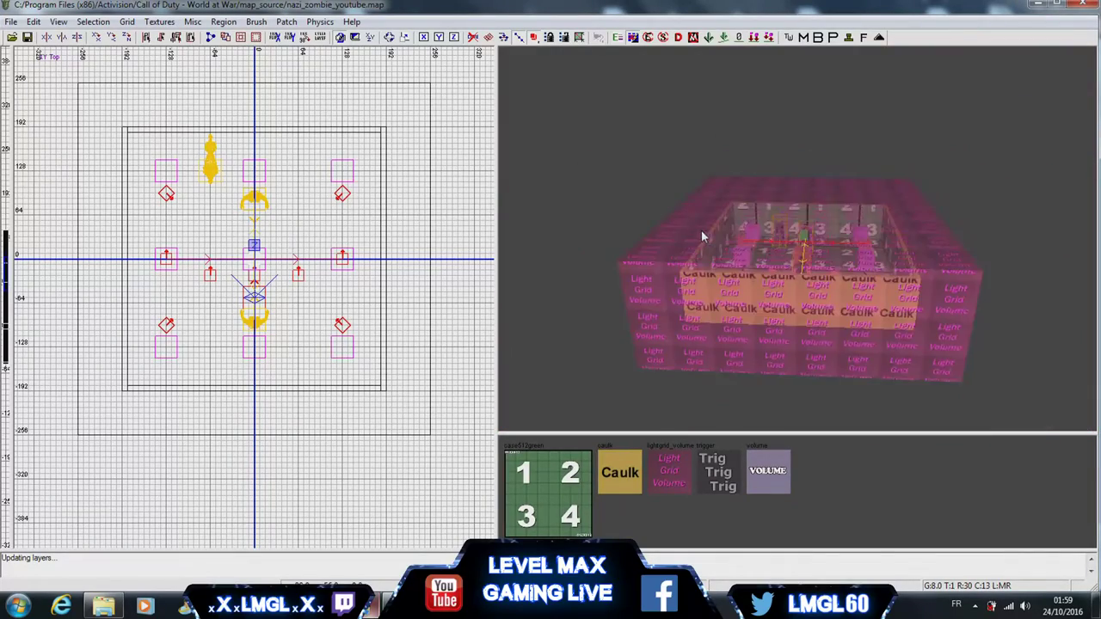
key(Up)
key(Up)
key(Up)
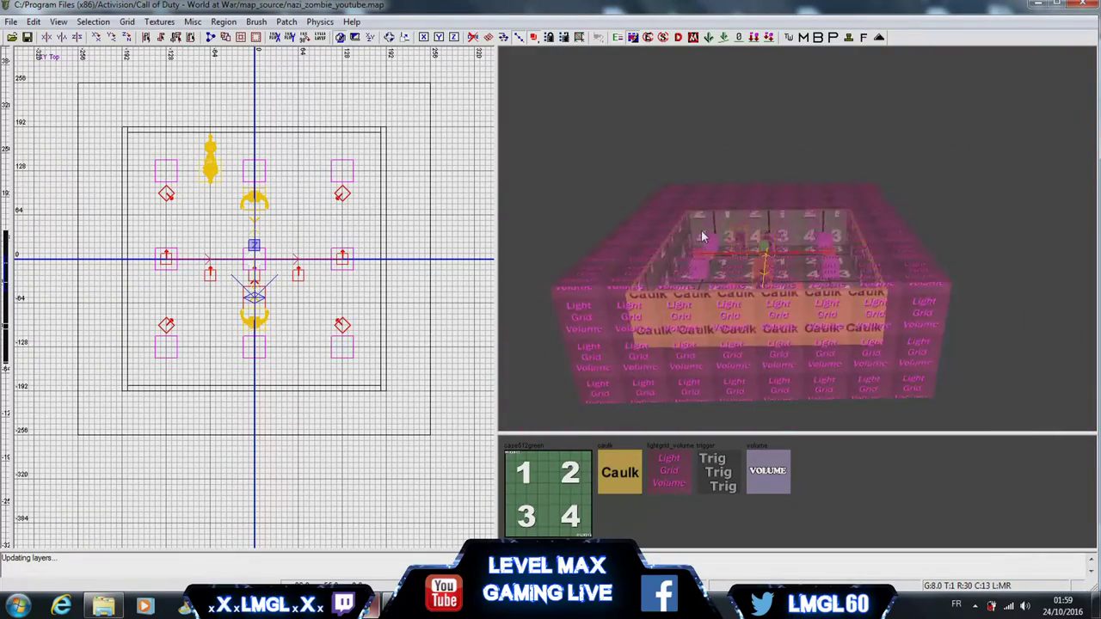
Examine the interior of the setup room in the 3D view, including its coloured entity boxes, soldier model and grid-textured walls.
key(Down)
key(Down)
key(Down)
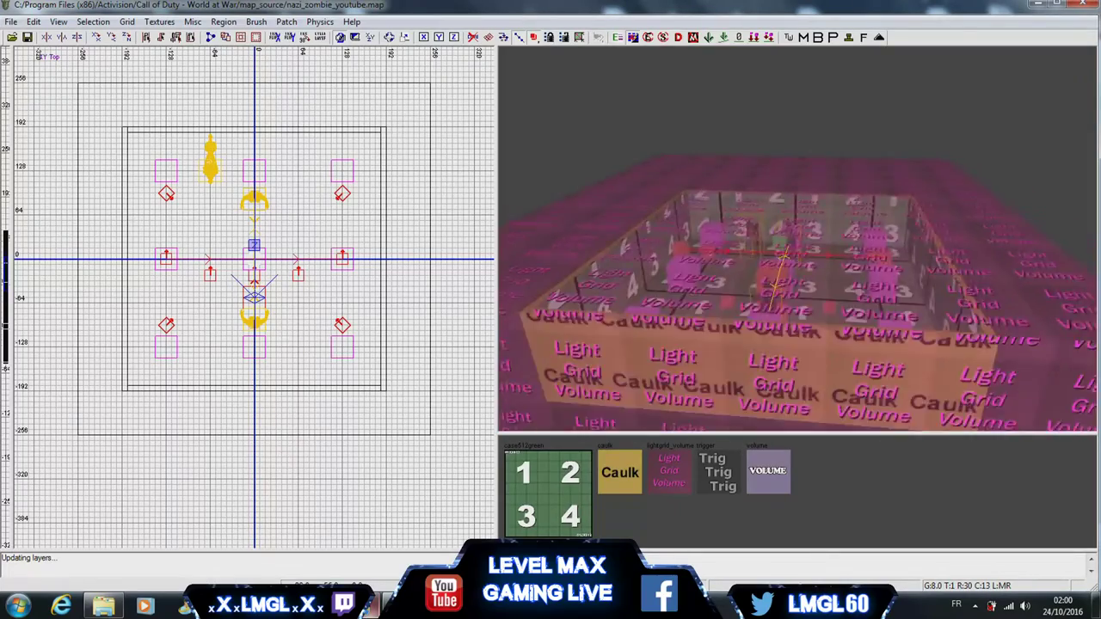
key(Up)
key(Up)
key(Up)
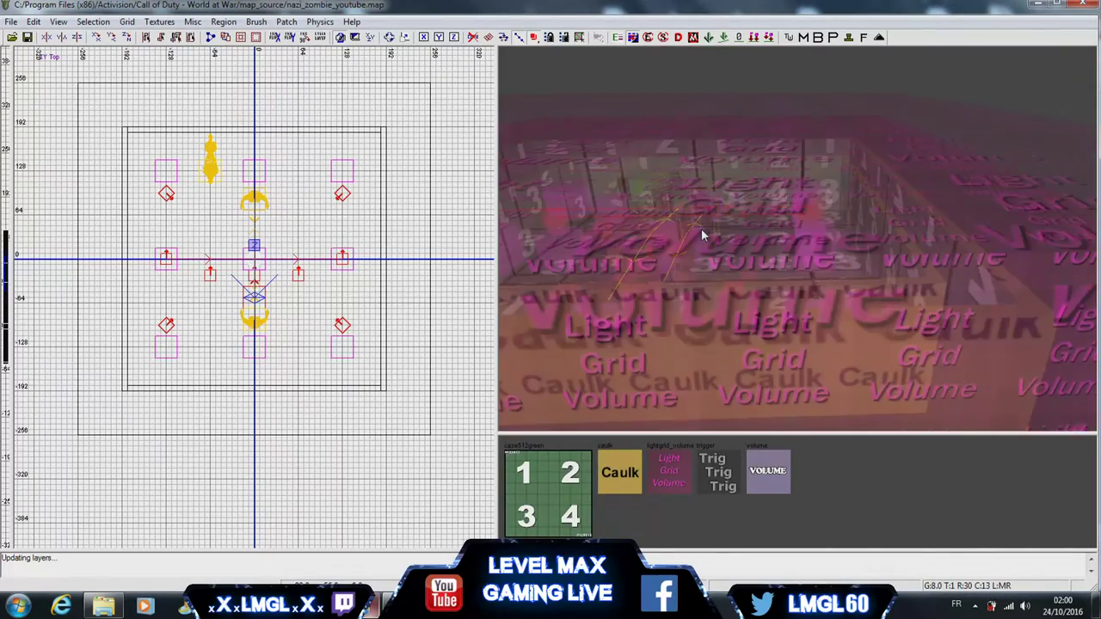
key(Up)
key(Up)
key(Up)
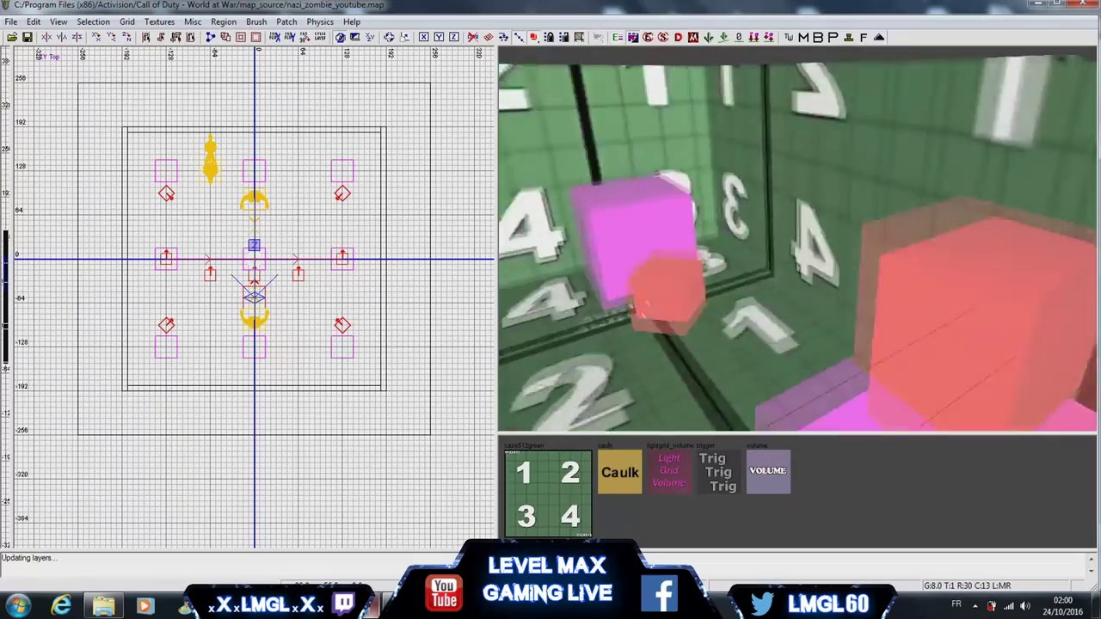
key(Up)
key(Up)
key(Up)
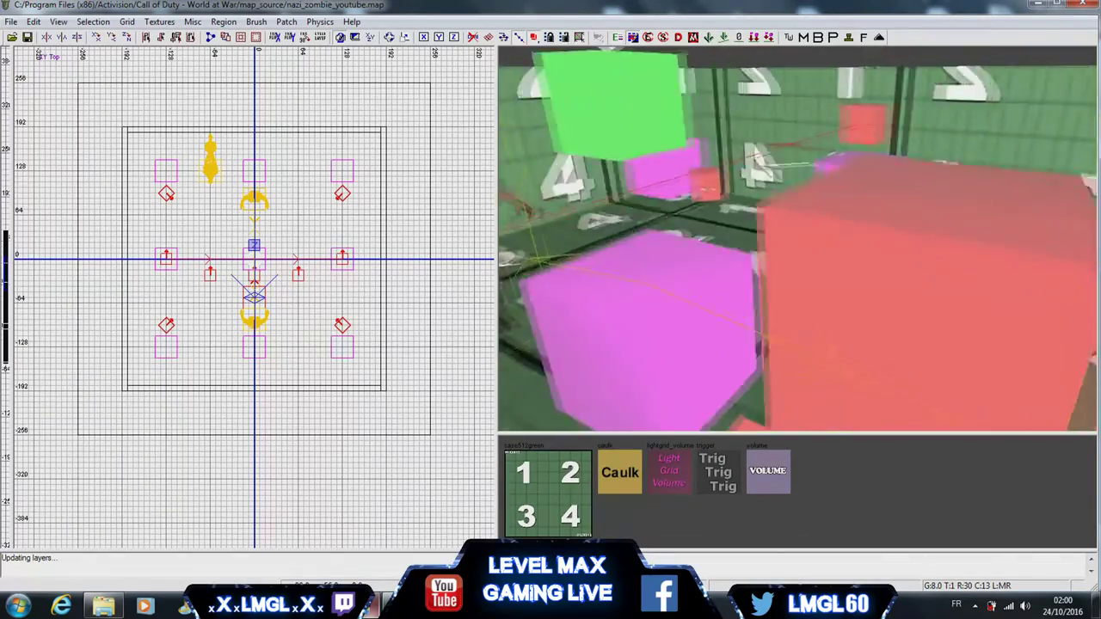
key(Up)
key(Up)
key(Up)
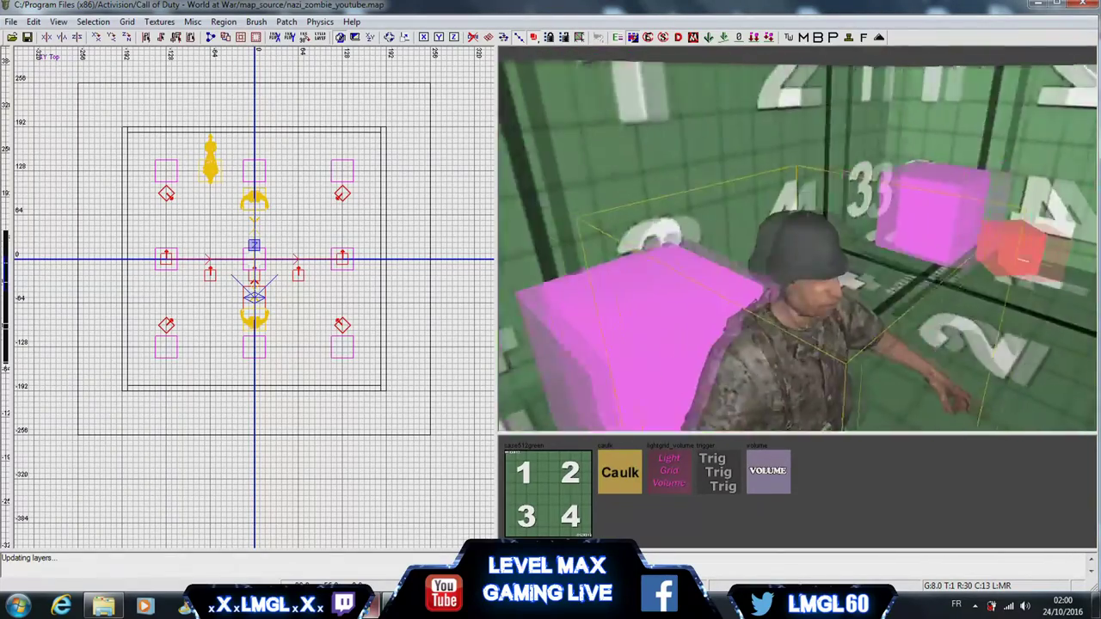
key(Up)
key(Up)
key(Up)
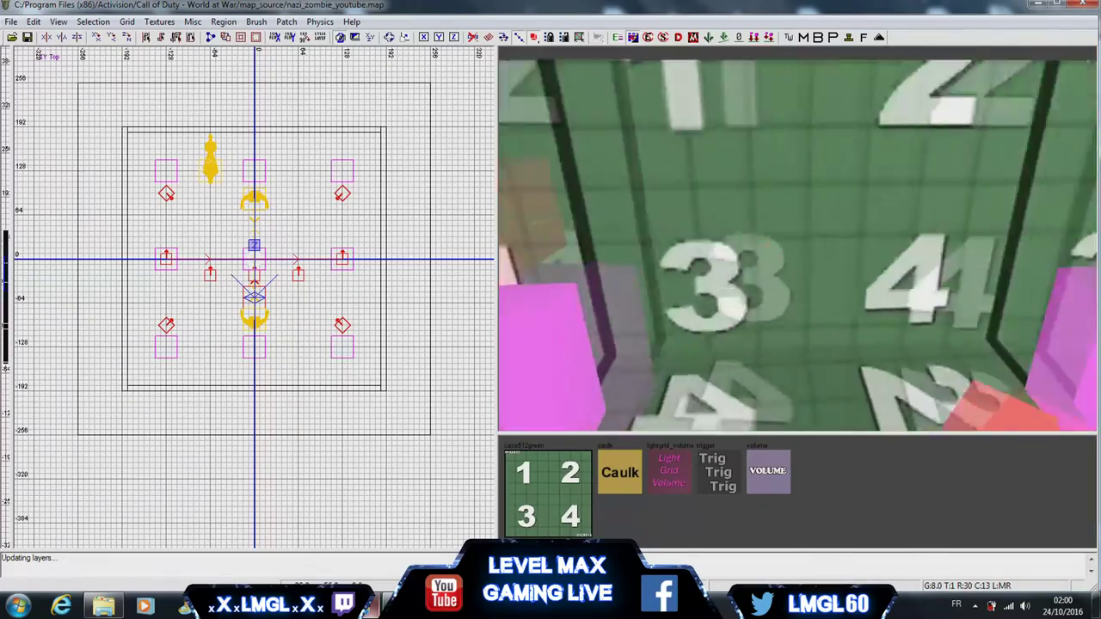
Examine the caulk outer walls and the light grid volume around the room from outside in the 3D view.
right_click(709, 197)
key(Down)
key(Down)
key(Down)
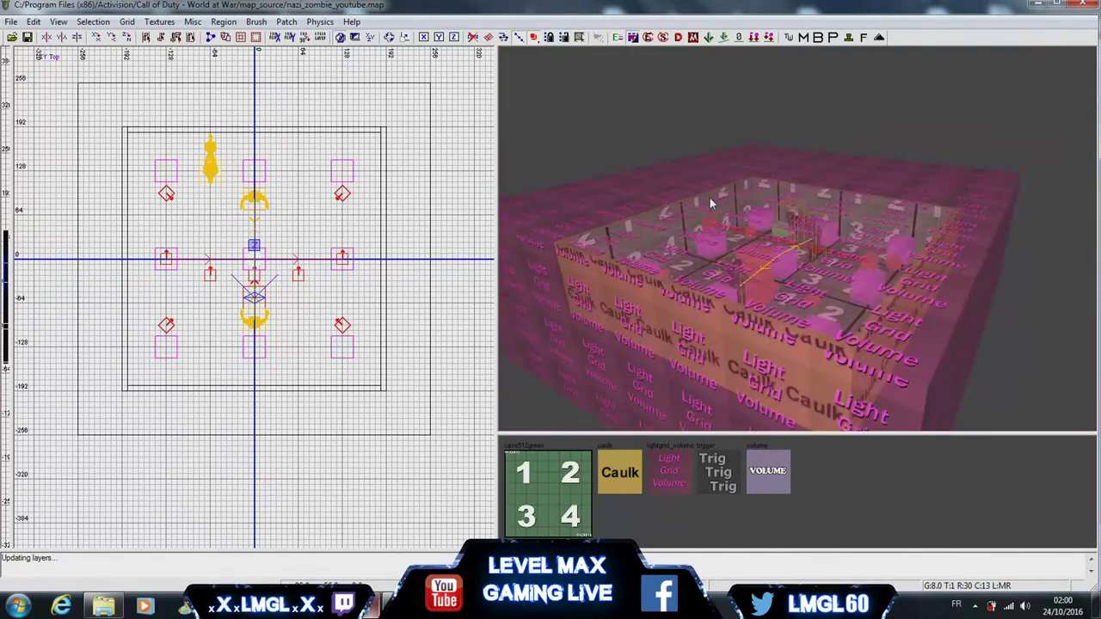
right_click(710, 200)
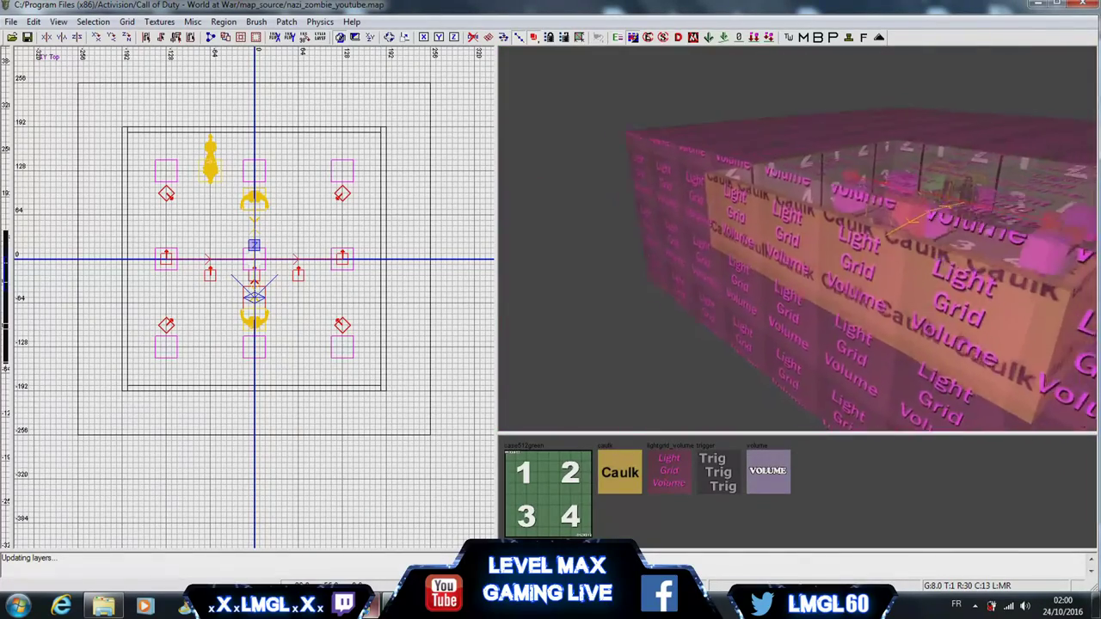
right_click(711, 194)
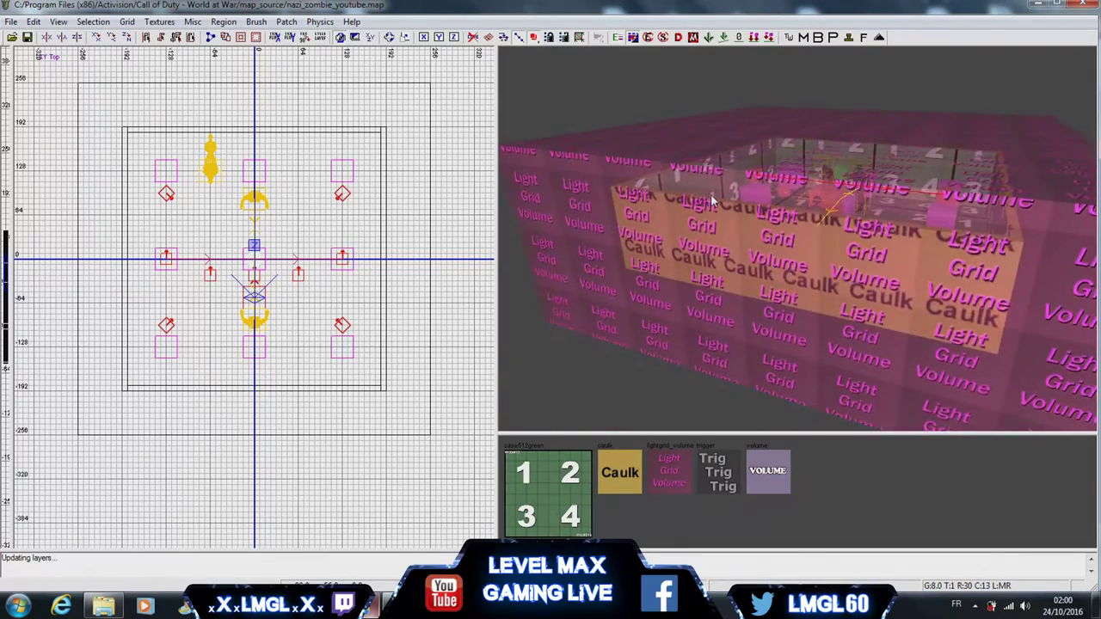
key(Down)
key(Down)
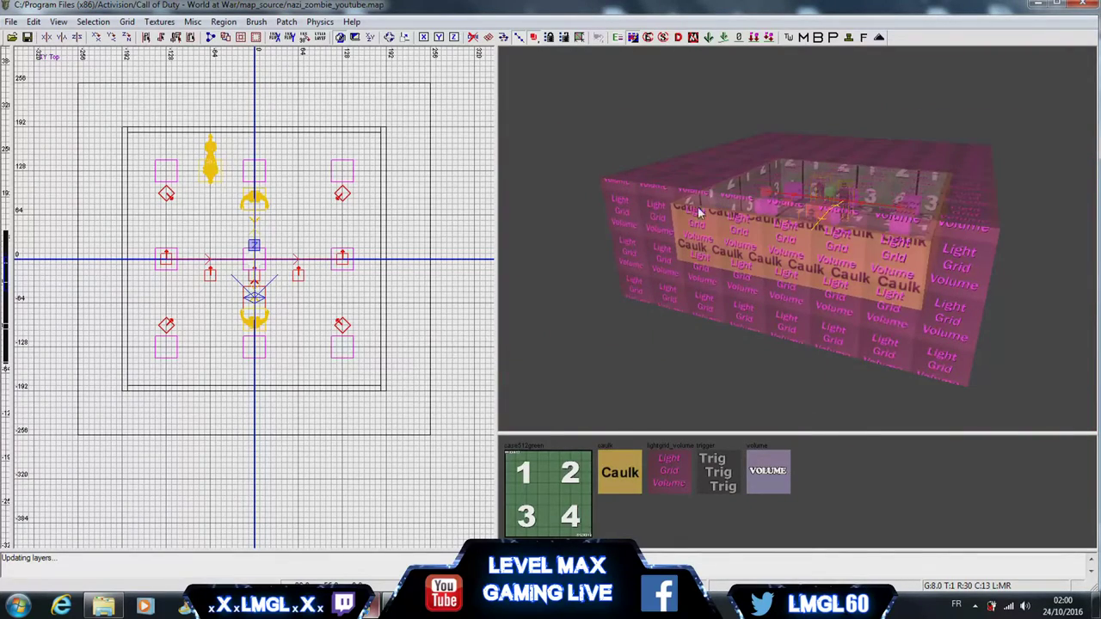
key(Up)
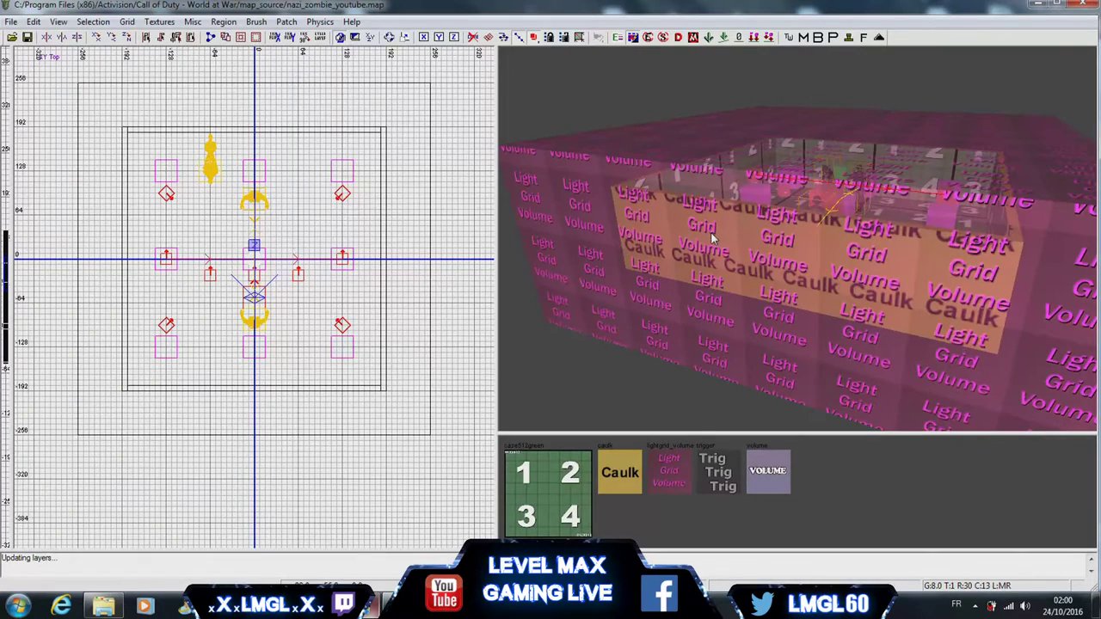
Select the light grid volume brush enclosing the room and inspect its outline from several sides in the 3D view.
shift+click(711, 239)
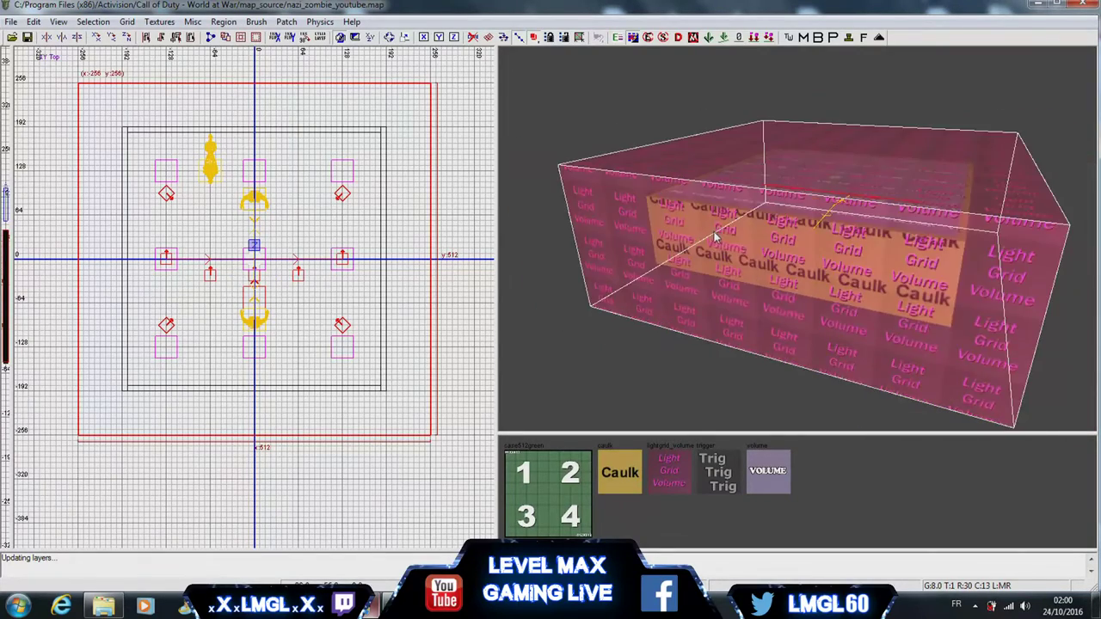
key(Up)
key(Down)
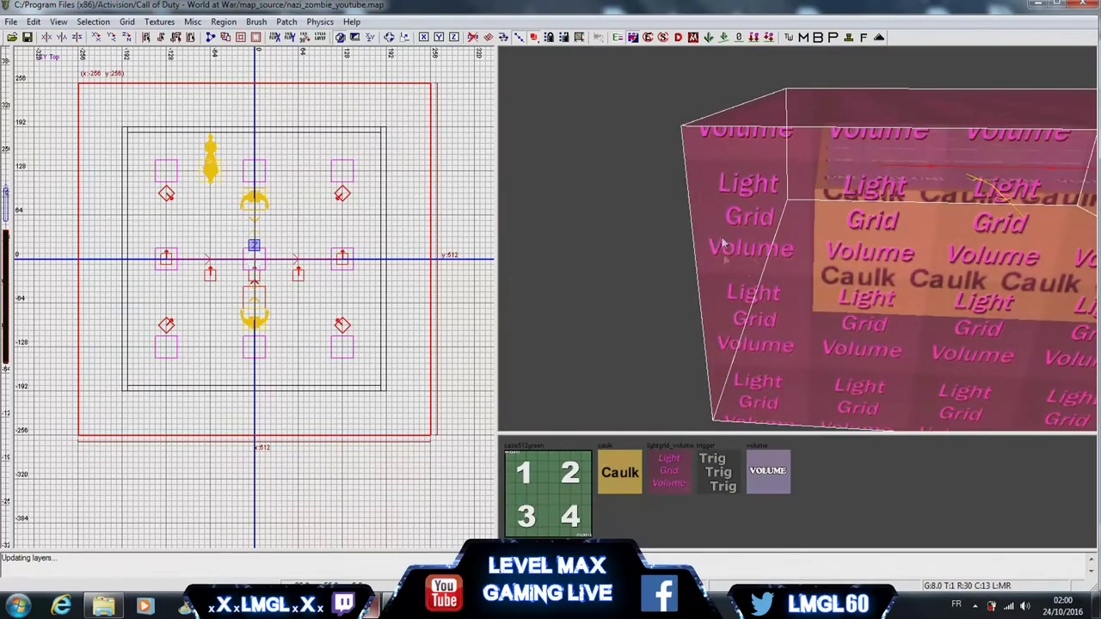
key(Down)
key(Right)
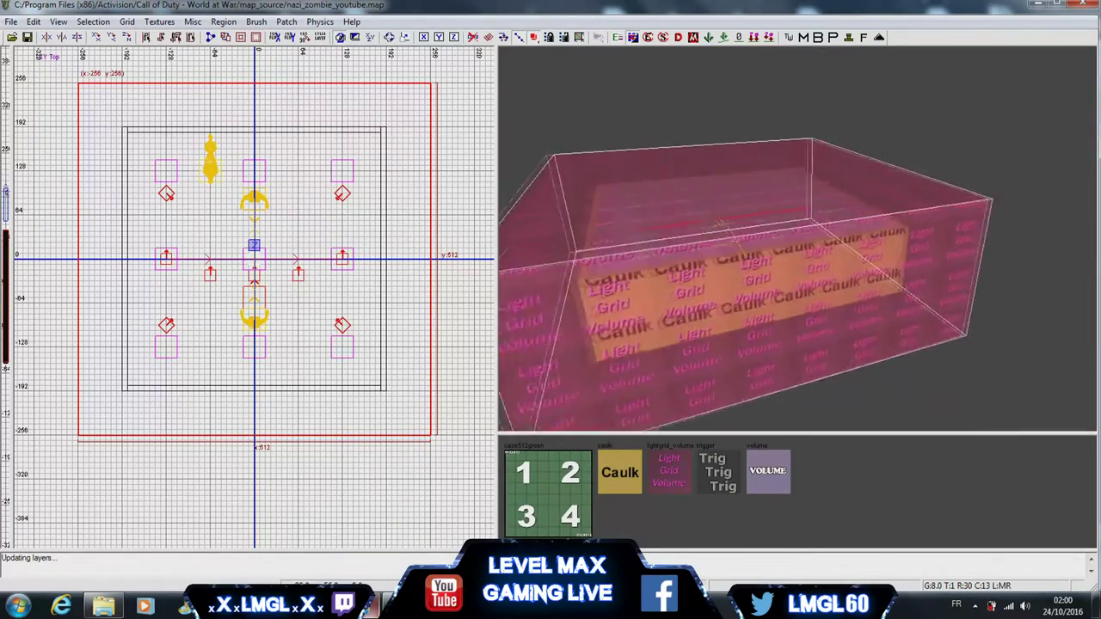